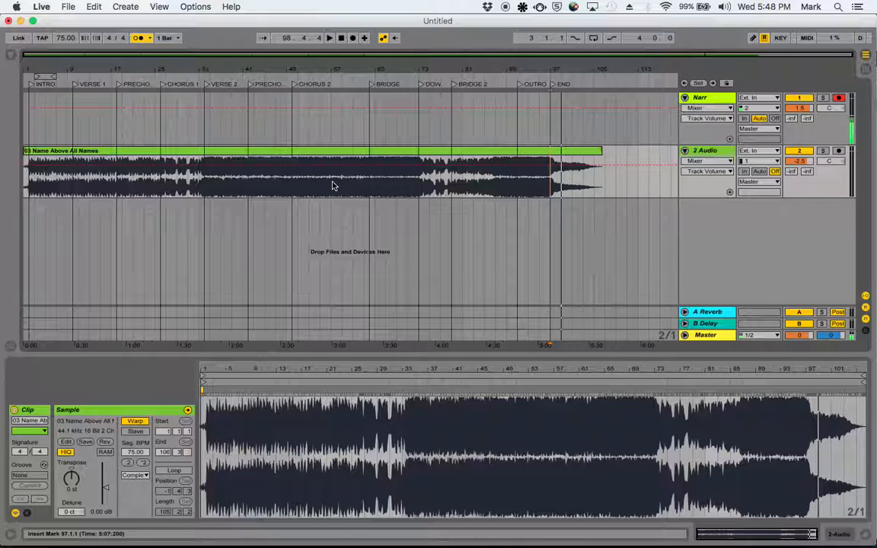
Open the browser and search the Live 8 Library for "cue"
{"action": "left_click", "coordinate": [697, 221]}
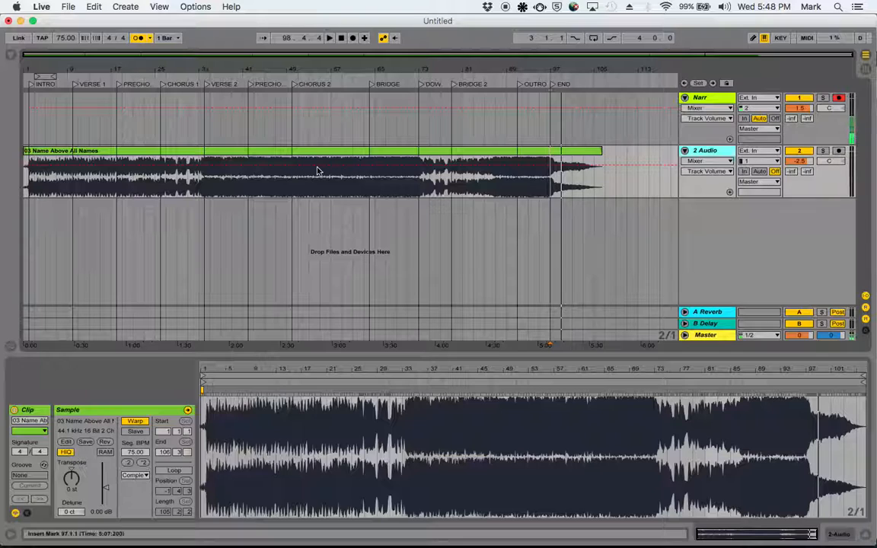
{"action": "left_click", "coordinate": [10, 56]}
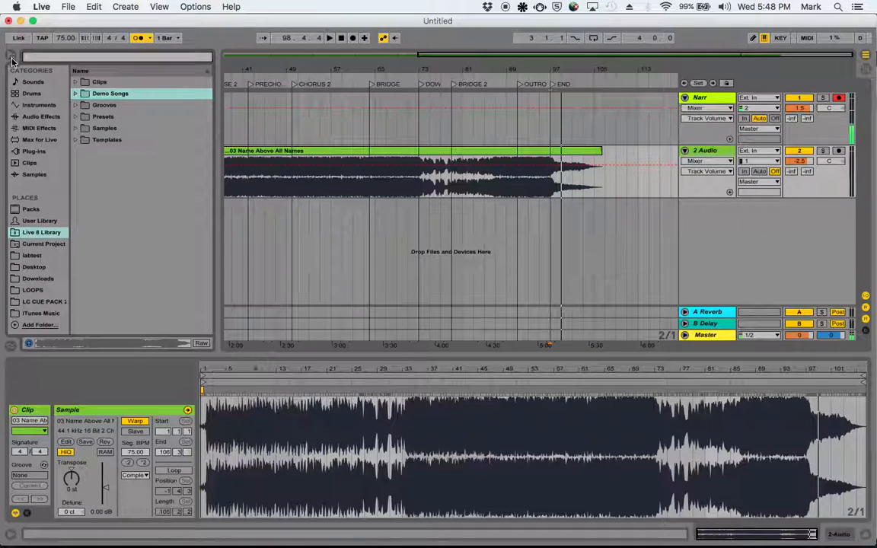
{"action": "left_click", "coordinate": [46, 233]}
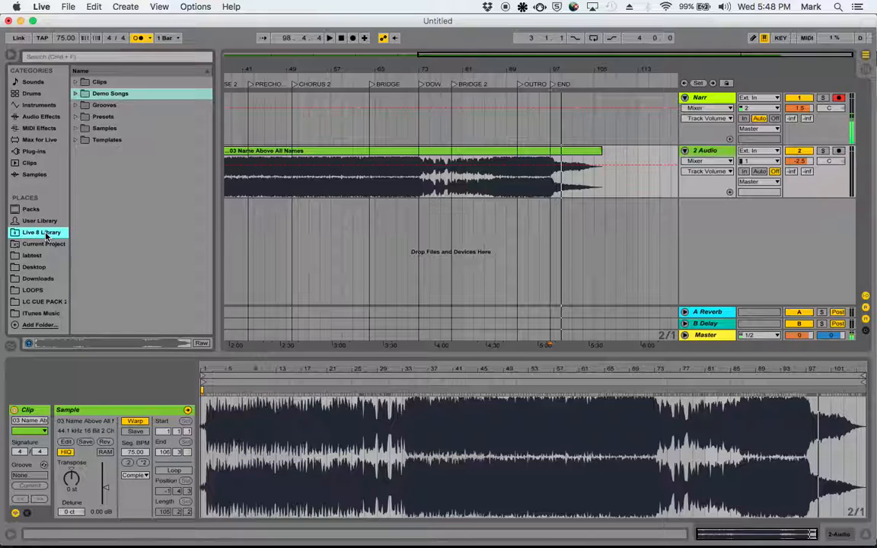
{"action": "left_click", "coordinate": [51, 58]}
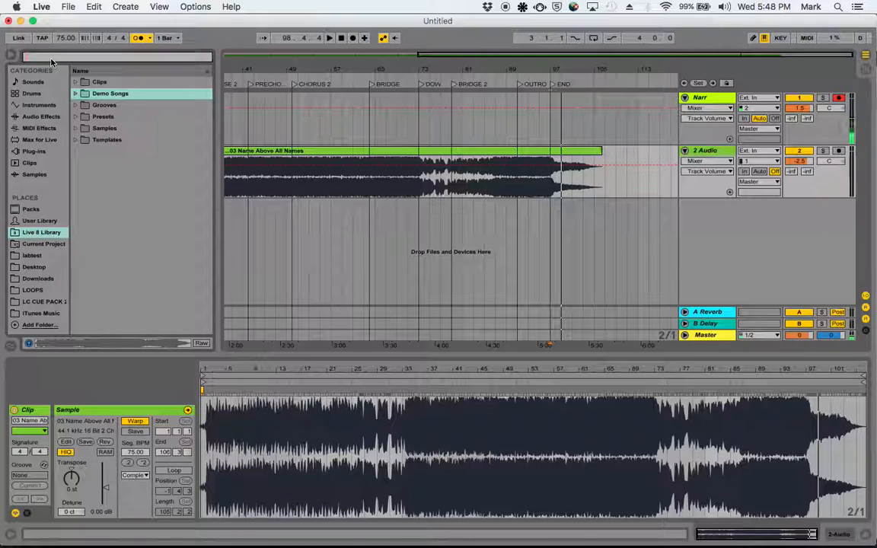
{"action": "type", "text": "cue"}
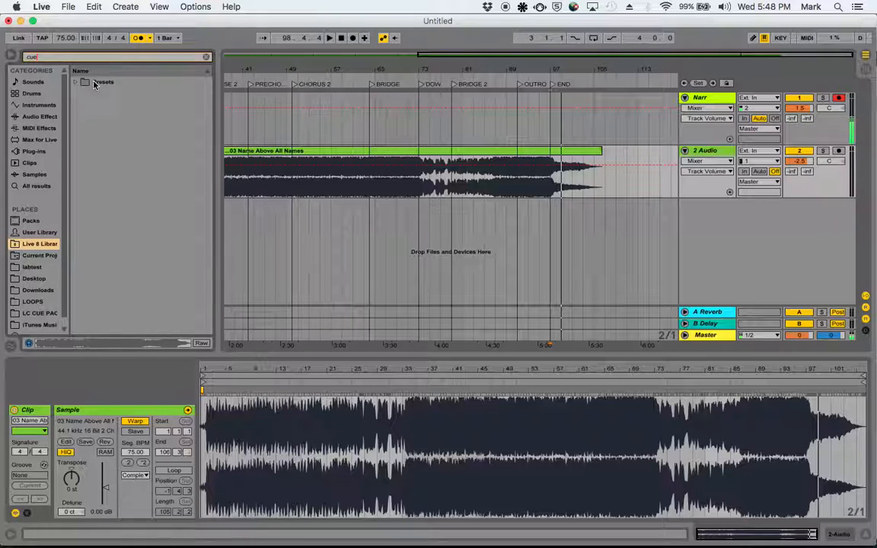
{"action": "double_click", "coordinate": [38, 60]}
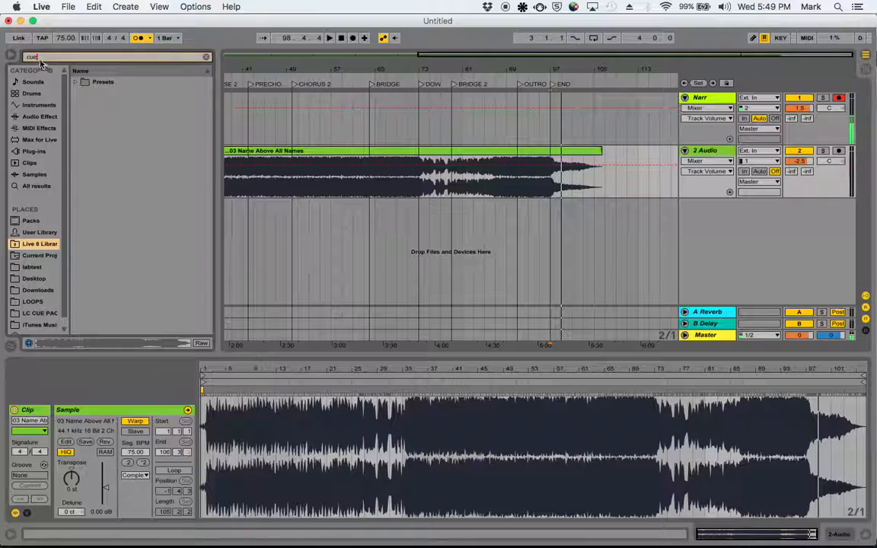
{"action": "left_click", "coordinate": [39, 61]}
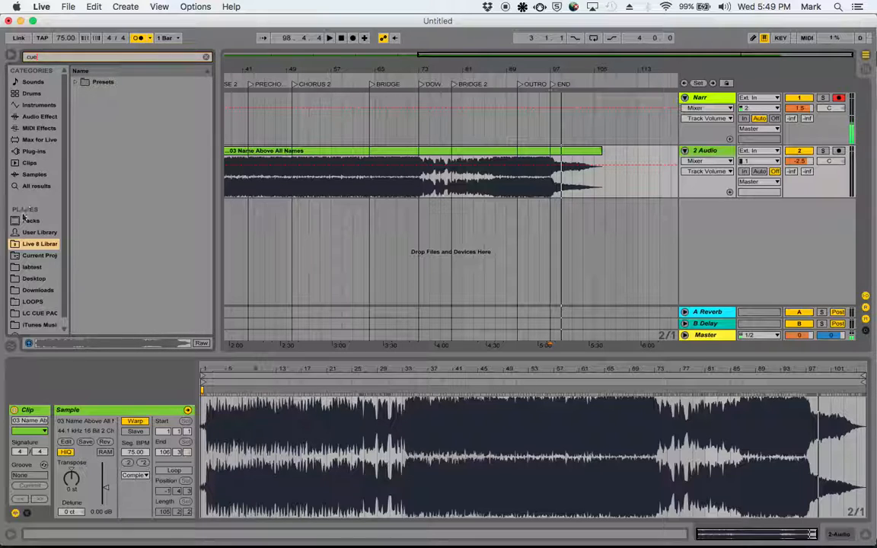
Expand the Presets, Instruments and Impulse folders down to the LC CUE PACK 2.0.adg preset
{"action": "left_click", "coordinate": [101, 85]}
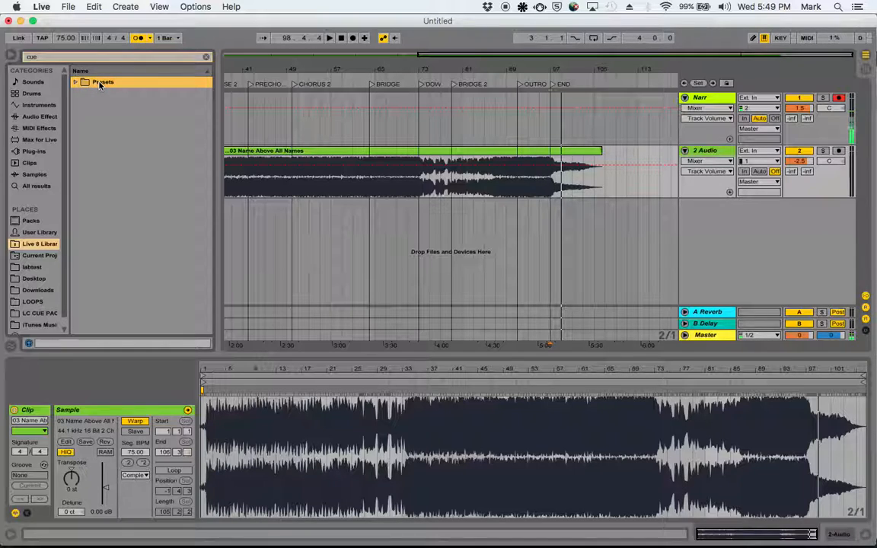
{"action": "double_click", "coordinate": [99, 84]}
{"action": "key", "text": "Down"}
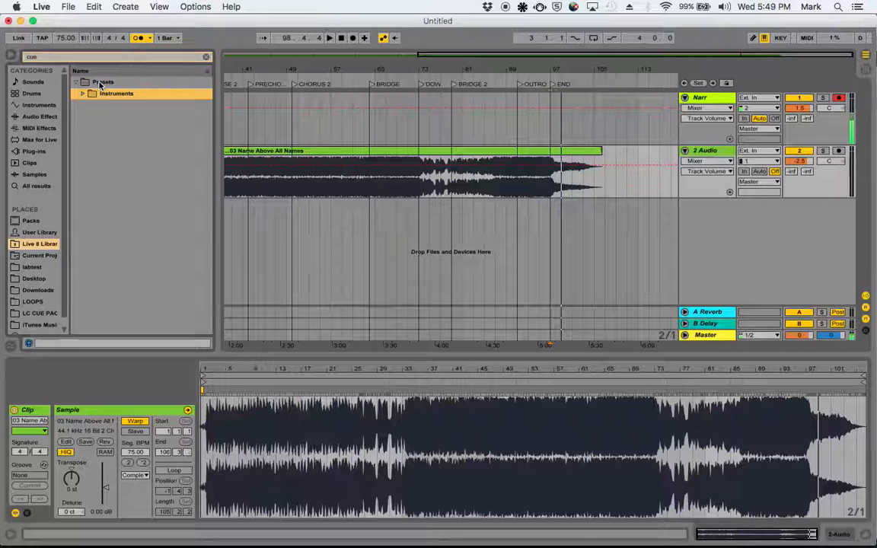
{"action": "key", "text": "Right"}
{"action": "key", "text": "Down"}
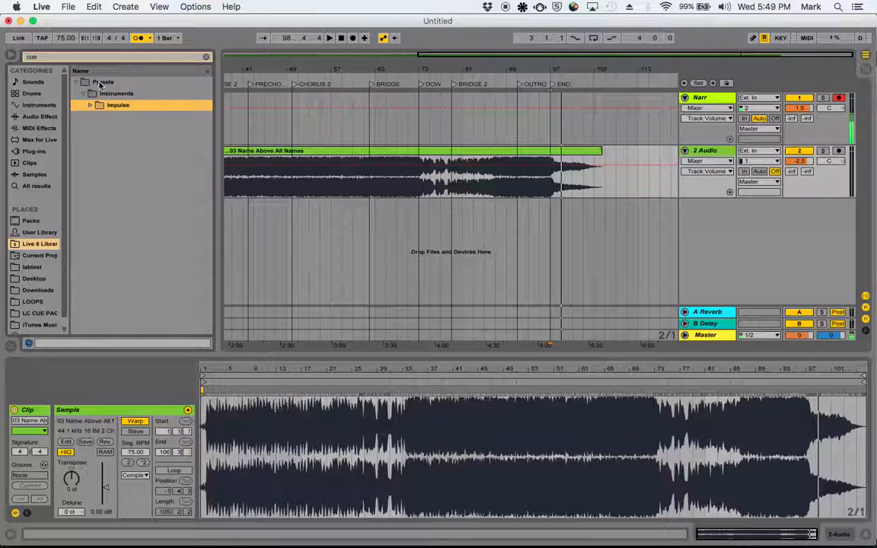
{"action": "key", "text": "Right"}
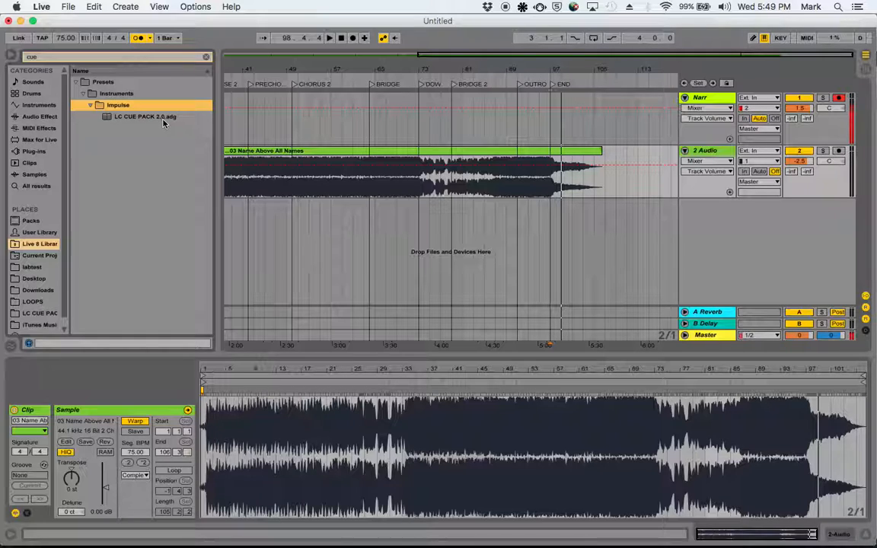
Load the LC CUE PACK 2.0.adg preset onto two new MIDI tracks, clearing the browser search before the second
{"action": "left_click", "coordinate": [116, 118]}
{"action": "left_click_drag", "start_coordinate": [116, 118], "coordinate": [214, 186]}
{"action": "left_click_drag", "start_coordinate": [108, 112], "coordinate": [108, 113]}
{"action": "double_click", "coordinate": [108, 114]}
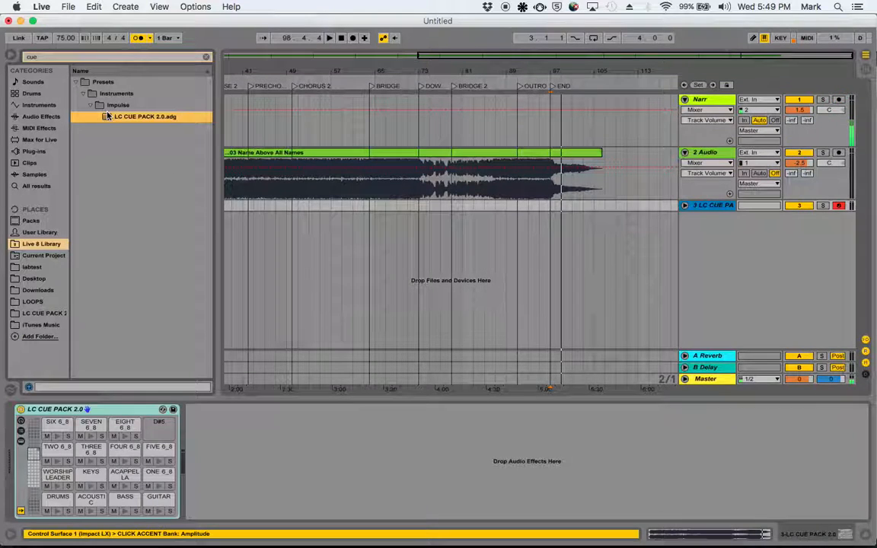
{"action": "left_click", "coordinate": [207, 60]}
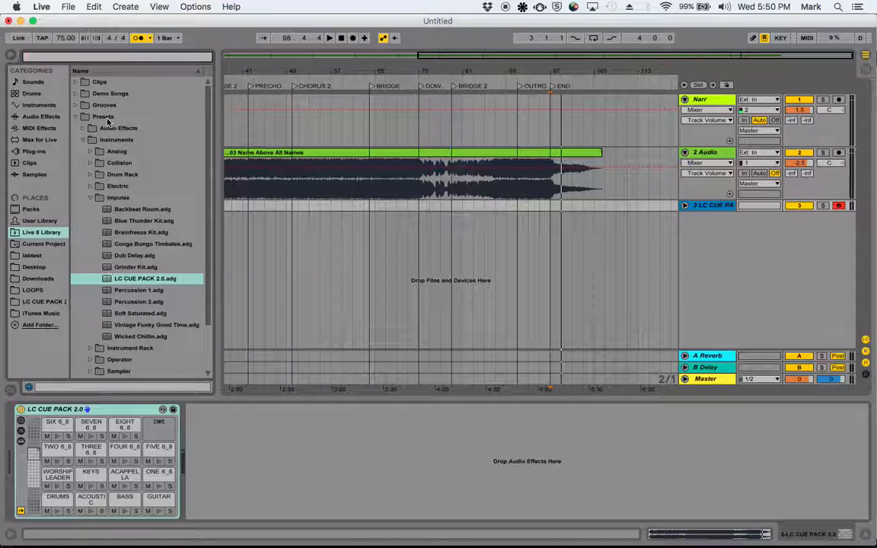
{"action": "left_click_drag", "start_coordinate": [110, 283], "coordinate": [308, 249]}
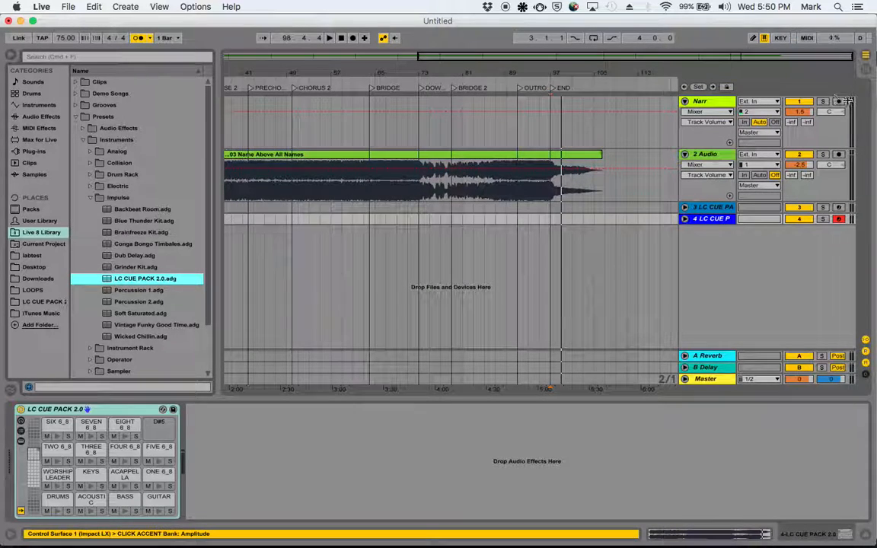
Arm the Narr track and unfold both LC CUE PACK tracks with the browser hidden
{"action": "left_click", "coordinate": [840, 103]}
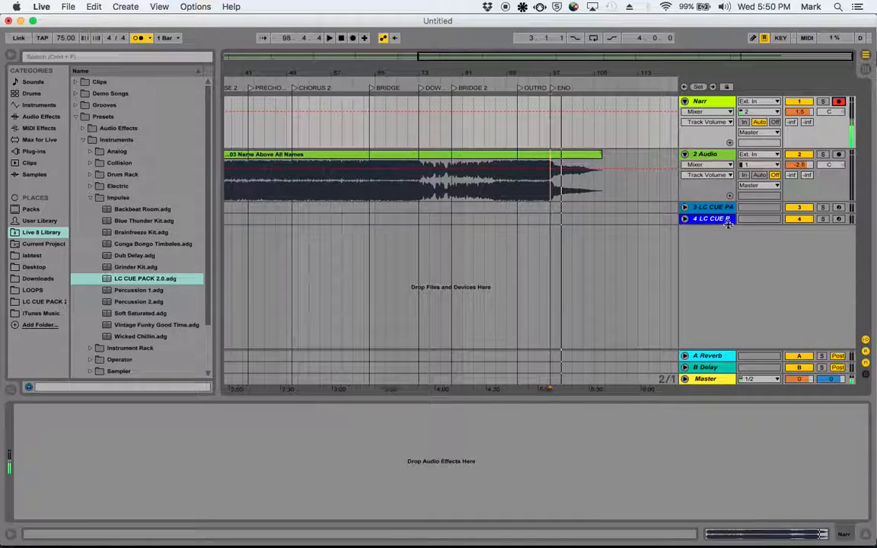
{"action": "left_click", "coordinate": [548, 223]}
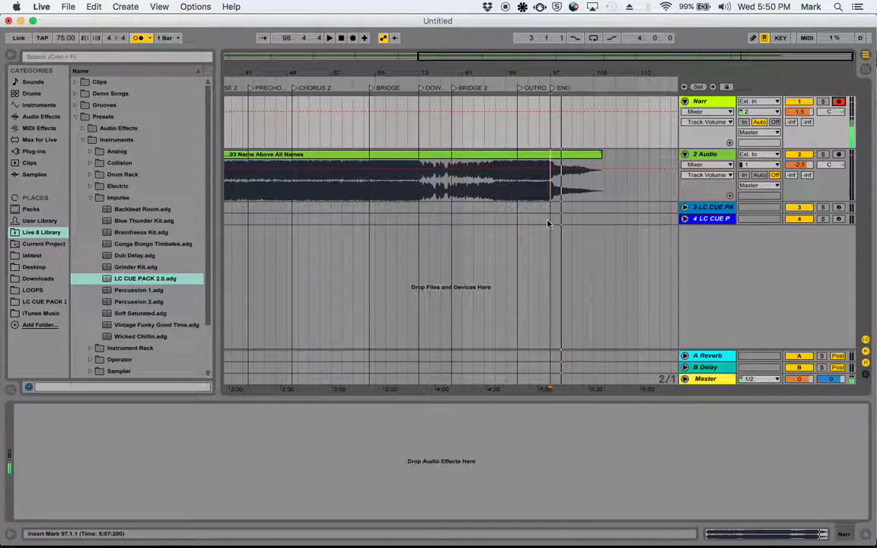
{"action": "left_click", "coordinate": [11, 56]}
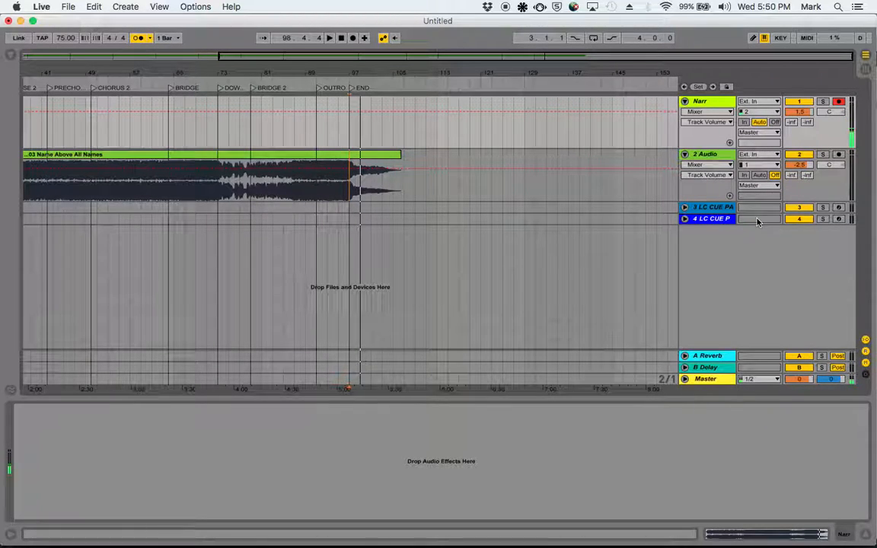
{"action": "left_click", "coordinate": [685, 207]}
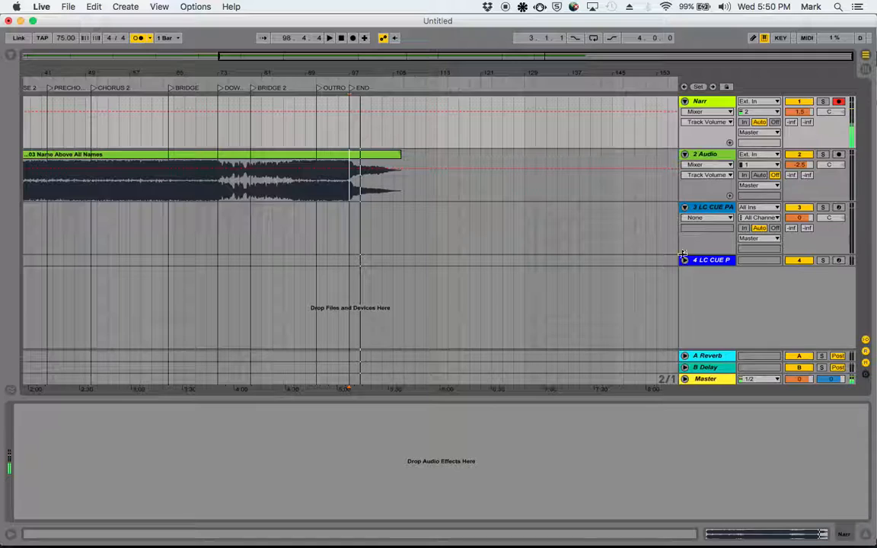
{"action": "left_click", "coordinate": [685, 261]}
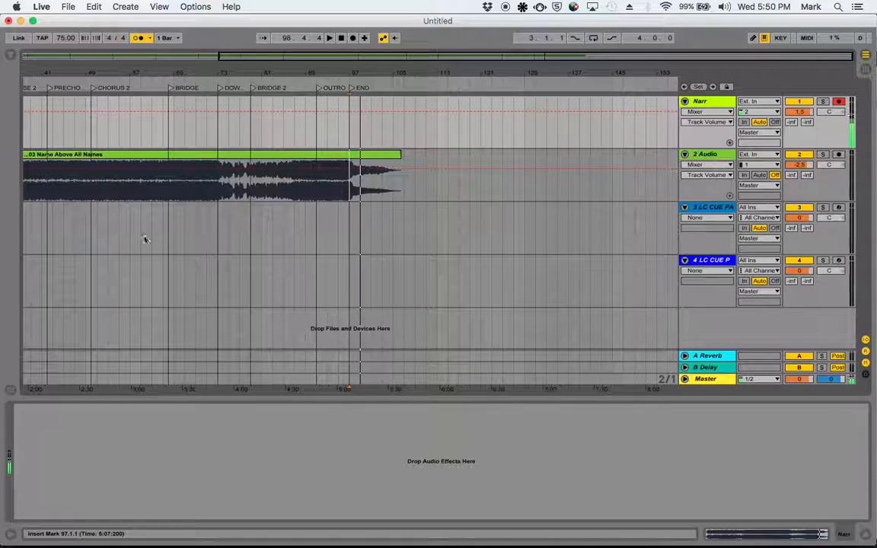
{"action": "scroll", "coordinate": [145, 240], "scroll_direction": "left", "scroll_amount": 10}
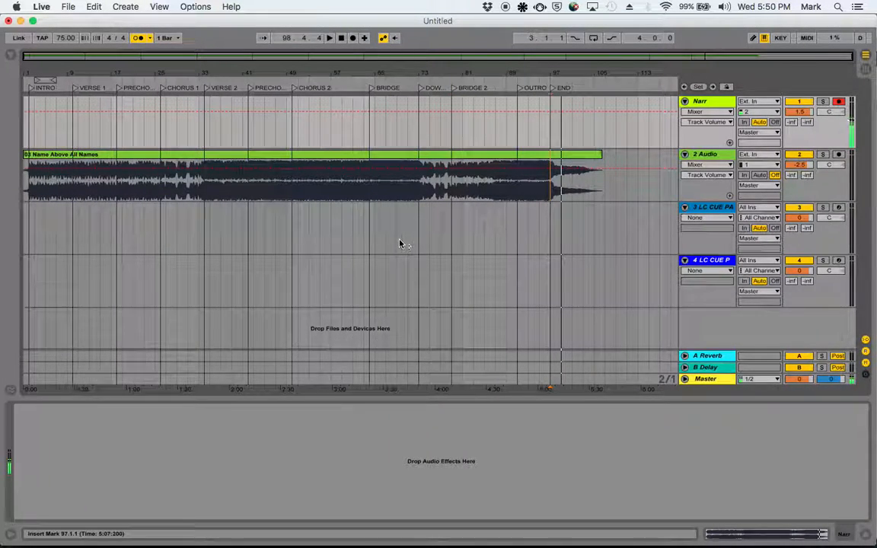
Record a short clip from bar 97 on both LC CUE PACK tracks, arming them only for this take
{"action": "left_click", "coordinate": [840, 209]}
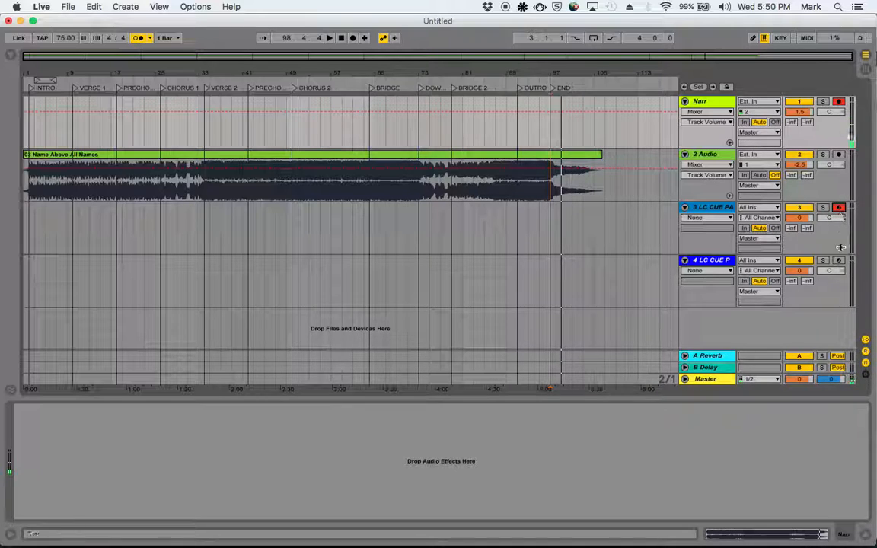
{"action": "left_click", "coordinate": [839, 261]}
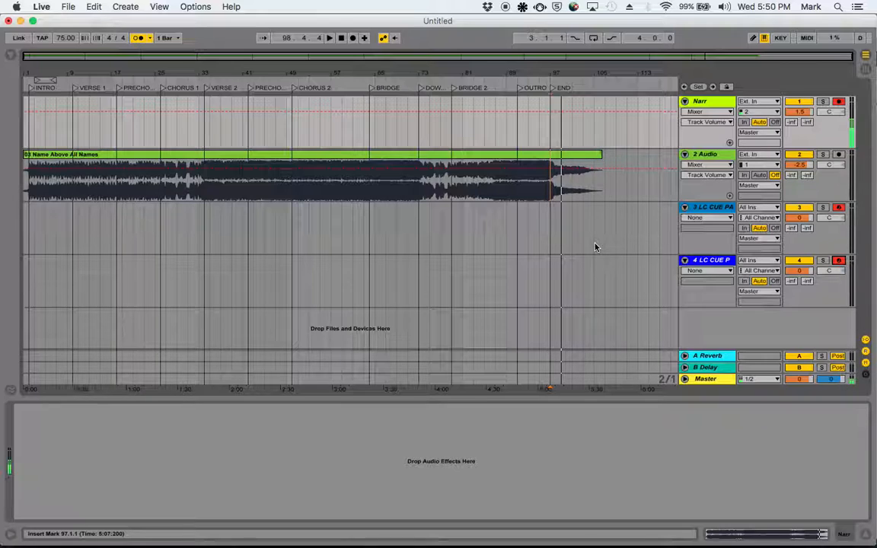
{"action": "left_click", "coordinate": [353, 37]}
{"action": "left_click", "coordinate": [342, 38]}
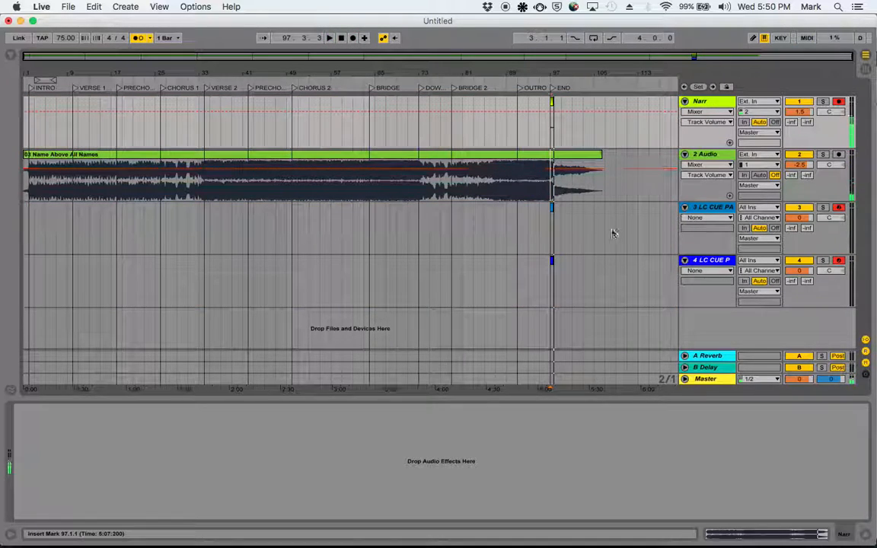
{"action": "left_click", "coordinate": [838, 208]}
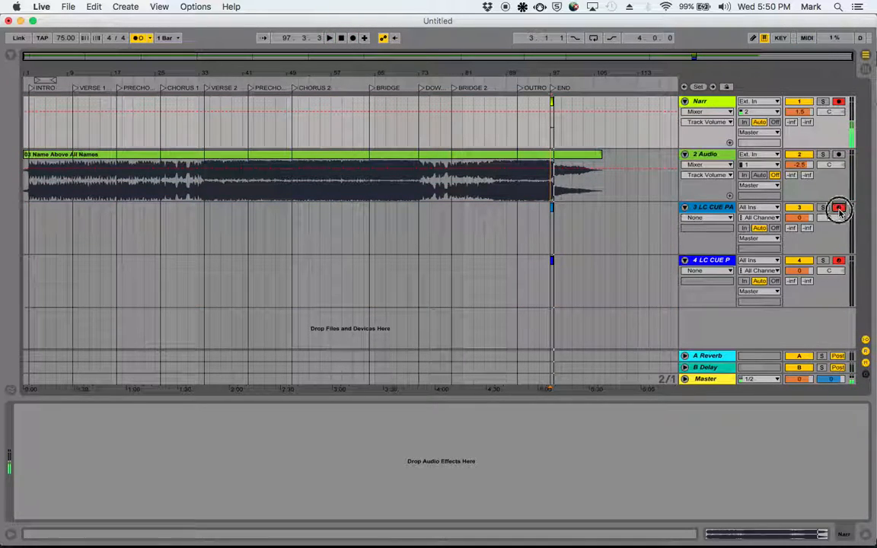
{"action": "left_click", "coordinate": [839, 260]}
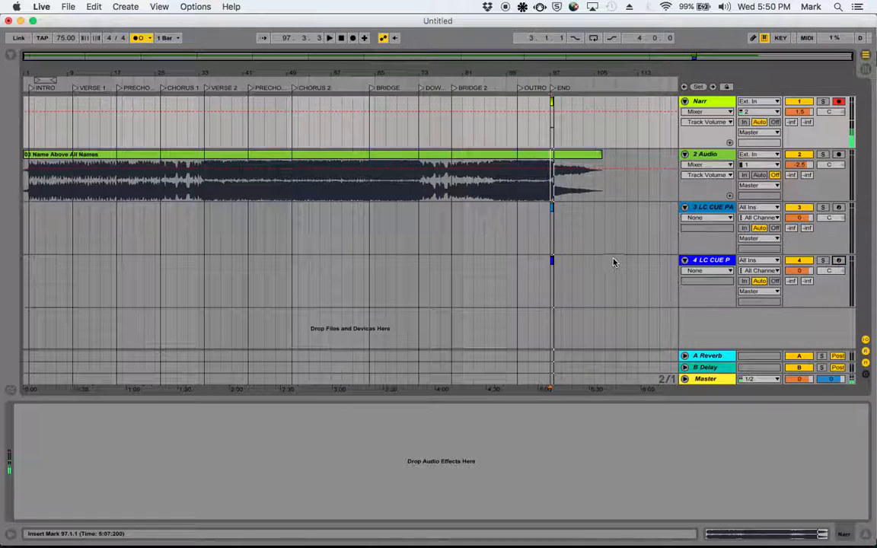
Extend the clips on both LC CUE PACK tracks to span from the INTRO marker at bar 2 to about bar 105
{"action": "left_click", "coordinate": [553, 209]}
{"action": "left_click_drag", "start_coordinate": [552, 209], "coordinate": [598, 219]}
{"action": "left_click_drag", "start_coordinate": [553, 260], "coordinate": [31, 260]}
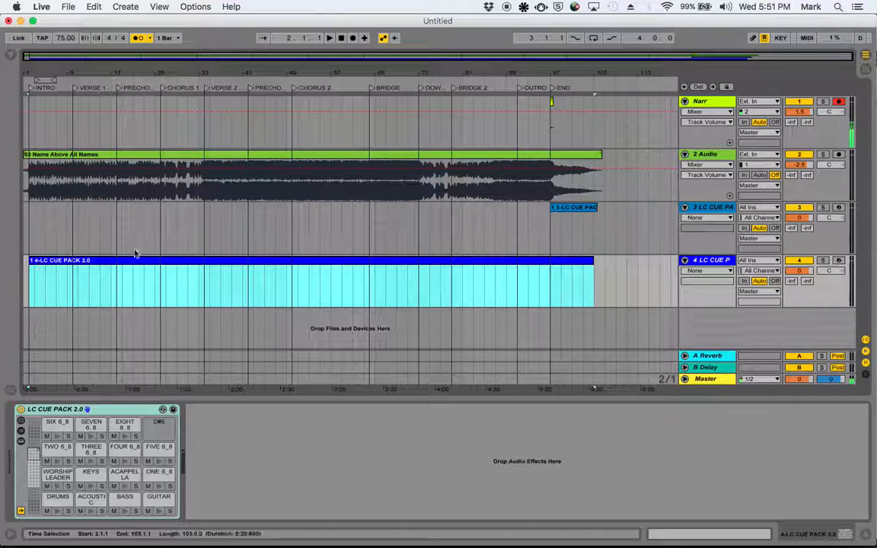
{"action": "left_click_drag", "start_coordinate": [550, 208], "coordinate": [30, 215]}
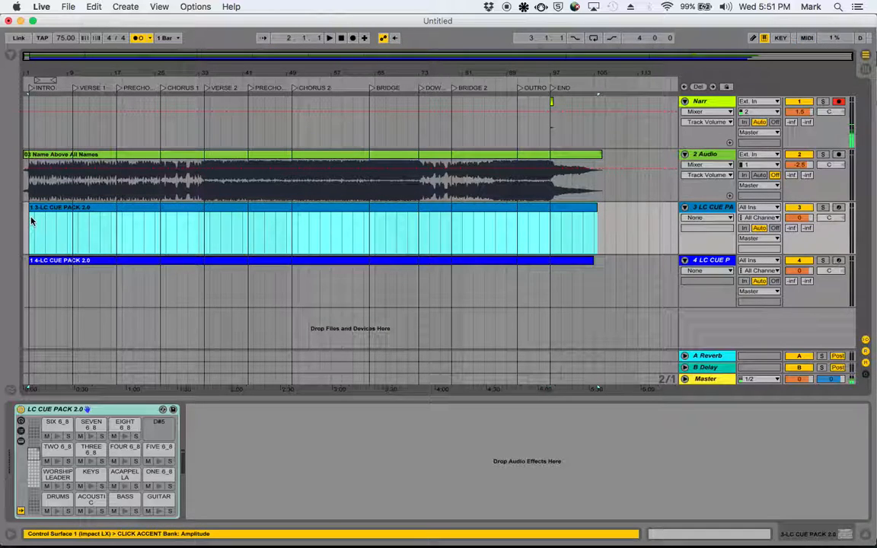
Extend the start of both LC CUE PACK clips back to bar 1
{"action": "left_click_drag", "start_coordinate": [31, 74], "coordinate": [30, 221]}
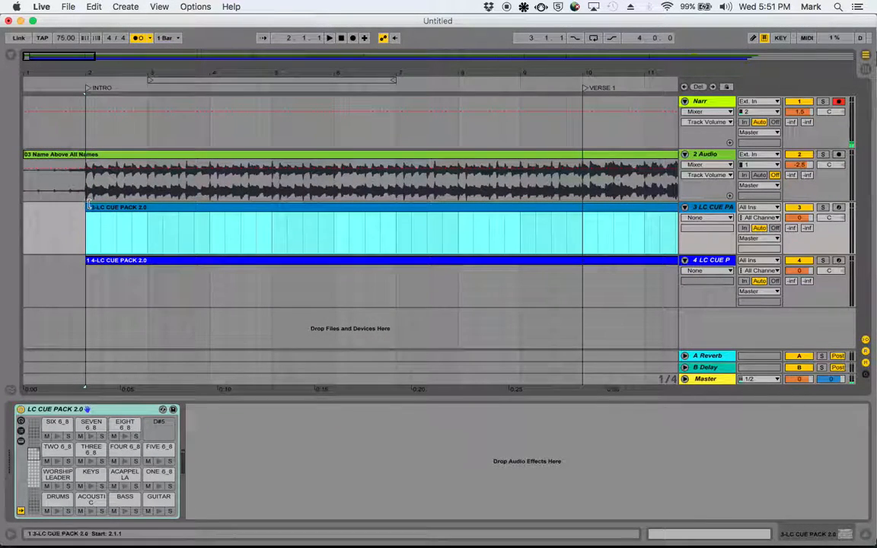
{"action": "left_click_drag", "start_coordinate": [88, 207], "coordinate": [28, 211]}
{"action": "left_click_drag", "start_coordinate": [86, 260], "coordinate": [26, 261]}
{"action": "left_click", "coordinate": [67, 237]}
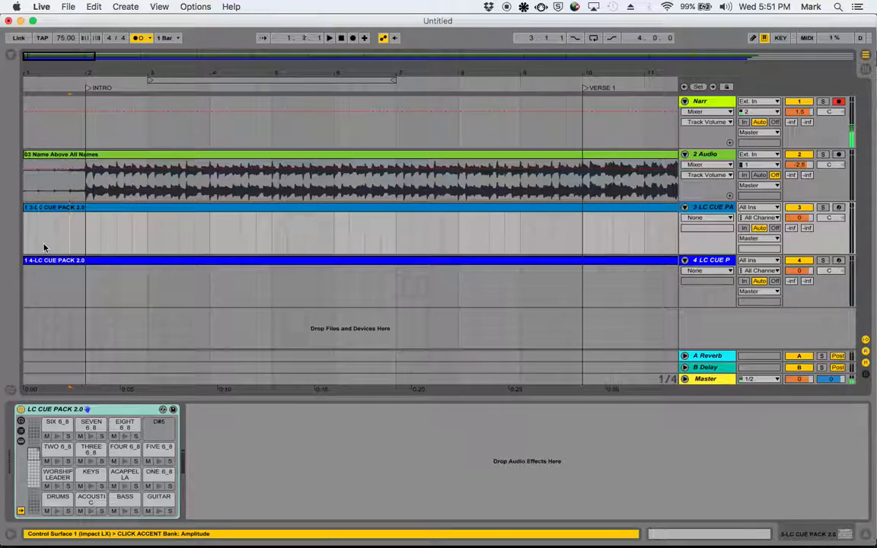
Extend the end of both LC CUE PACK clips to bar 107, just past the song's end
{"action": "left_click", "coordinate": [59, 212]}
{"action": "key", "text": "Down"}
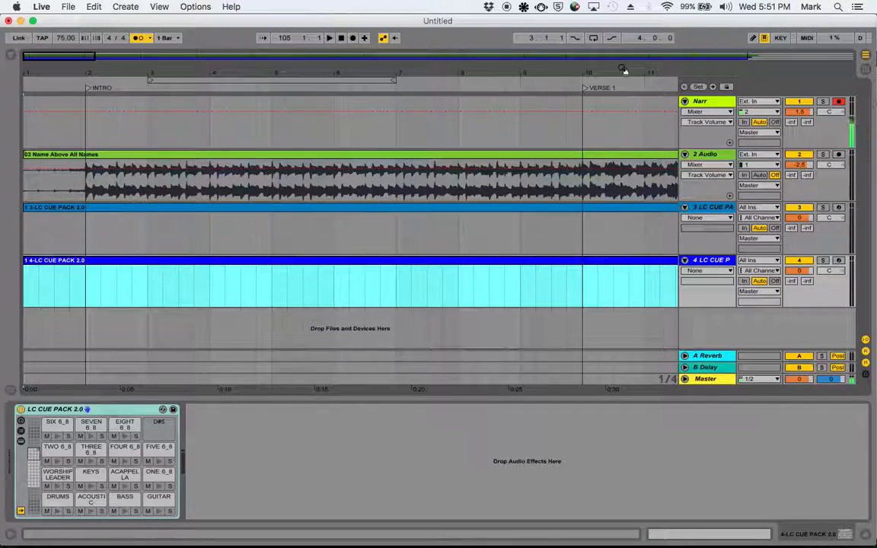
{"action": "left_click_drag", "start_coordinate": [621, 66], "coordinate": [80, 70]}
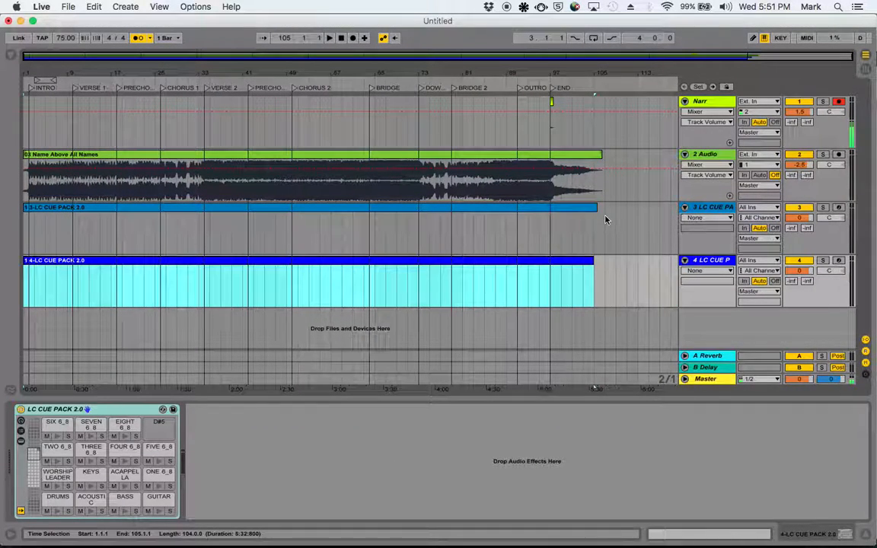
{"action": "left_click_drag", "start_coordinate": [594, 208], "coordinate": [605, 207]}
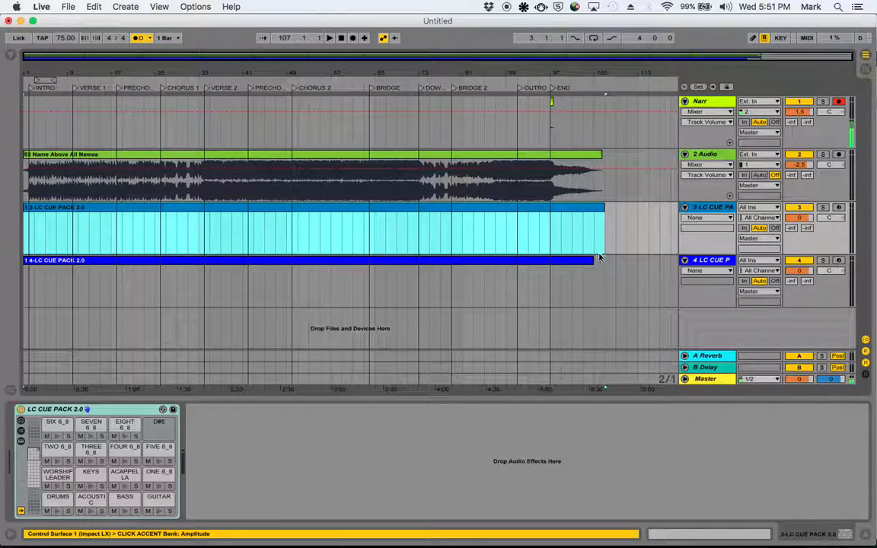
{"action": "left_click_drag", "start_coordinate": [594, 261], "coordinate": [605, 262]}
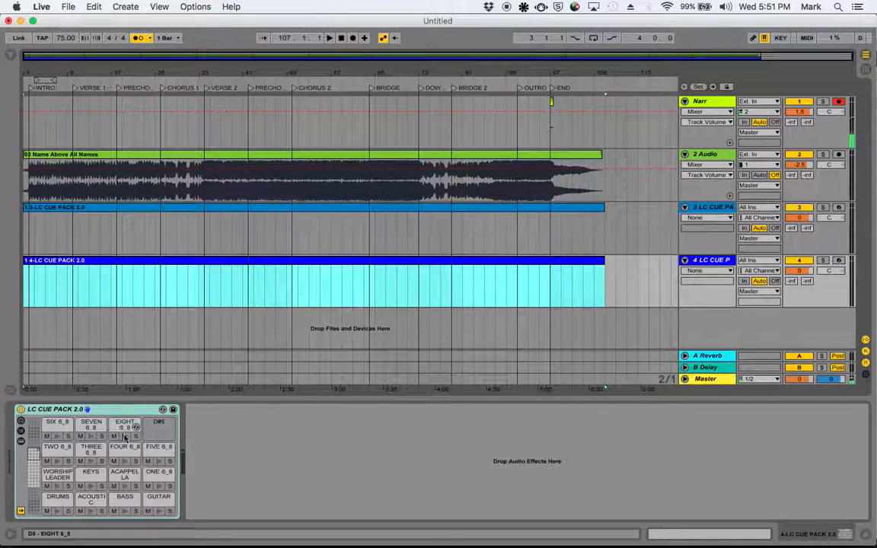
Display the LC CUE PACK 2.0 rack pads containing CLICK ACCENT, CLICK, the counts and the song-section cues
{"action": "left_click", "coordinate": [98, 375]}
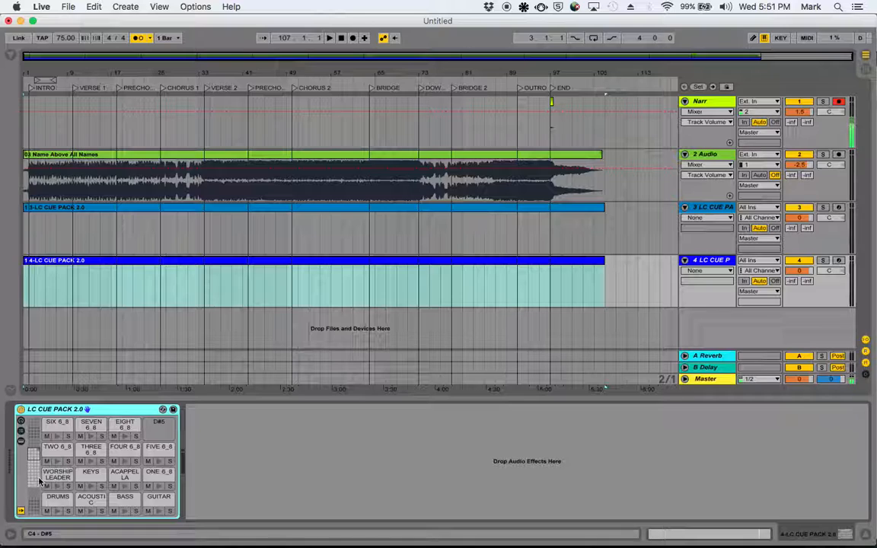
{"action": "left_click", "coordinate": [32, 485]}
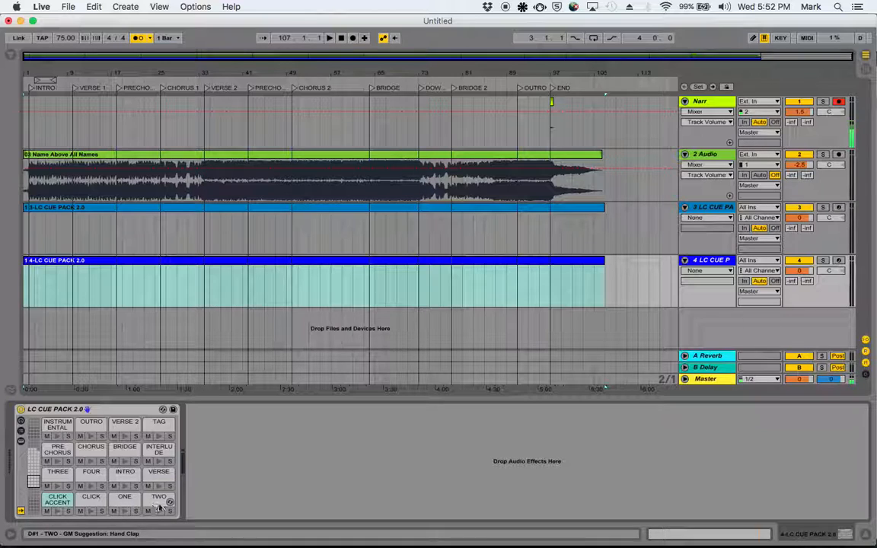
Look through the remaining LC CUE PACK 2.0 pads, including the instrument and 6_8 count cues, and the first cue track's note lanes
{"action": "left_click", "coordinate": [33, 474]}
{"action": "left_click", "coordinate": [34, 457]}
{"action": "left_click_drag", "start_coordinate": [35, 455], "coordinate": [35, 484]}
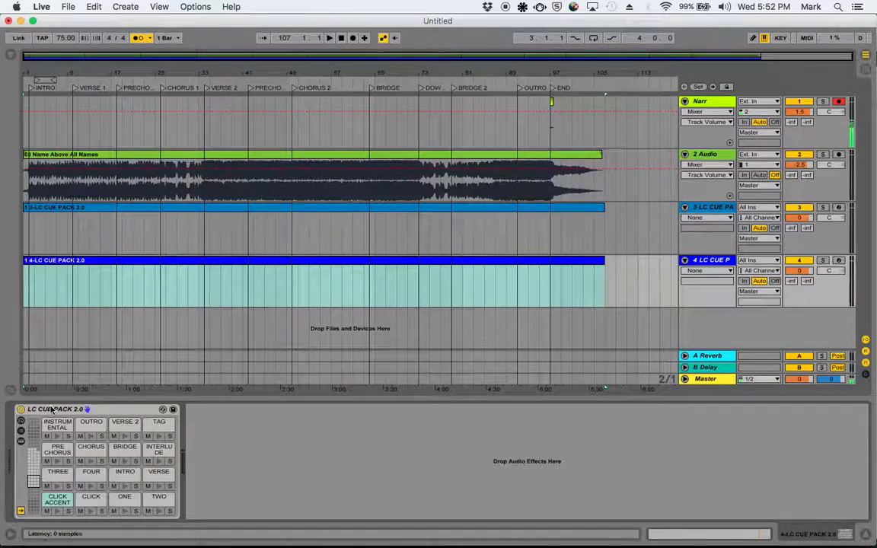
{"action": "double_click", "coordinate": [65, 217]}
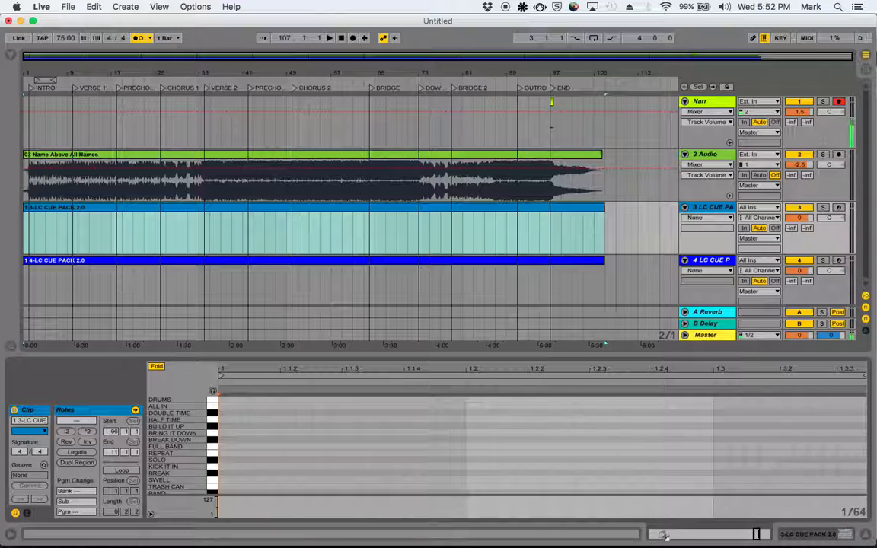
{"action": "left_click", "coordinate": [849, 536]}
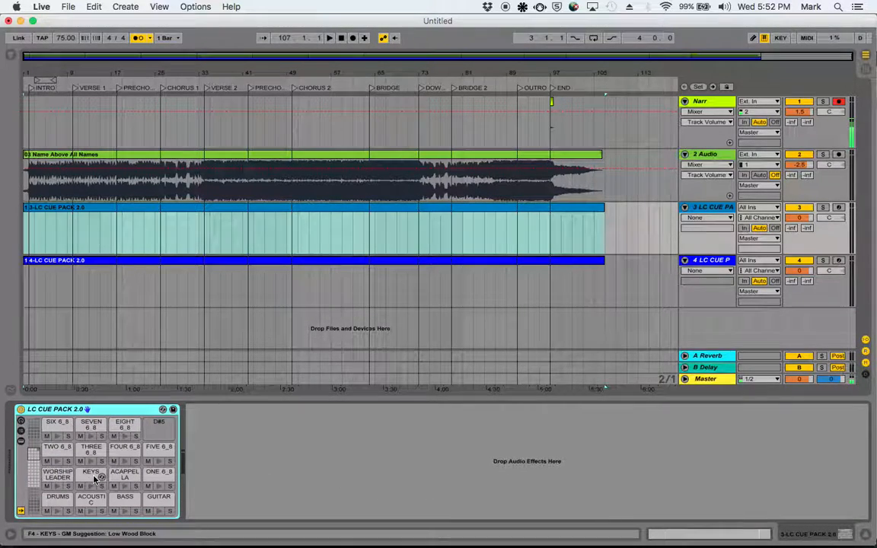
{"action": "key", "text": "shift+Tab"}
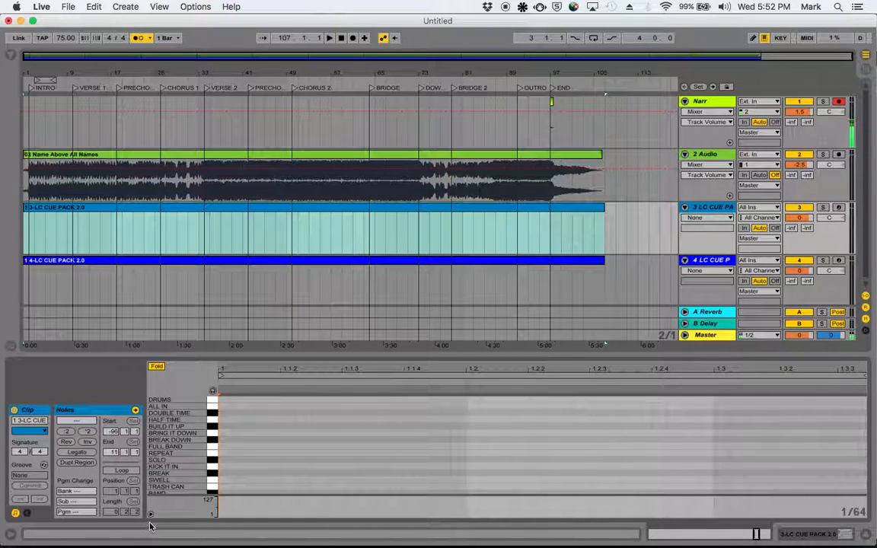
Consolidate the clips on both LC CUE PACK tracks so each runs from bar 1 to bar 107
{"action": "left_click", "coordinate": [216, 210]}
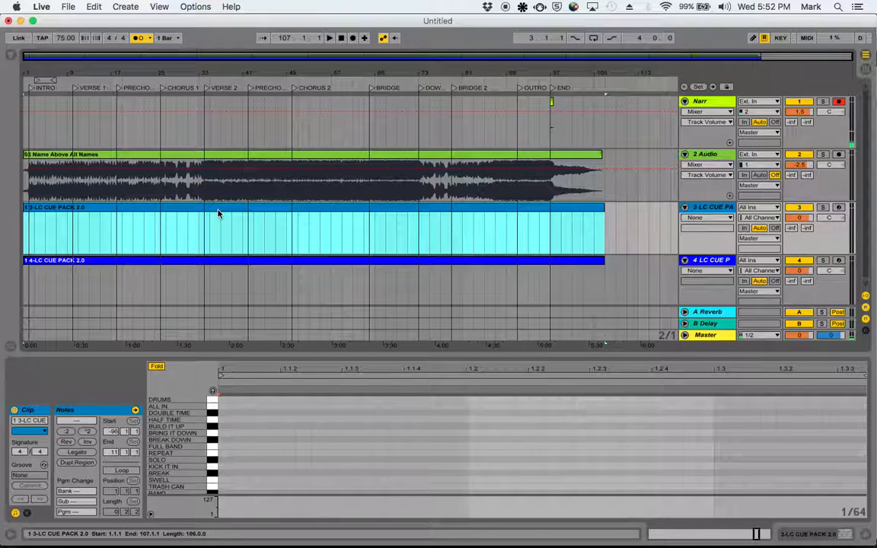
{"action": "key", "text": "super+j"}
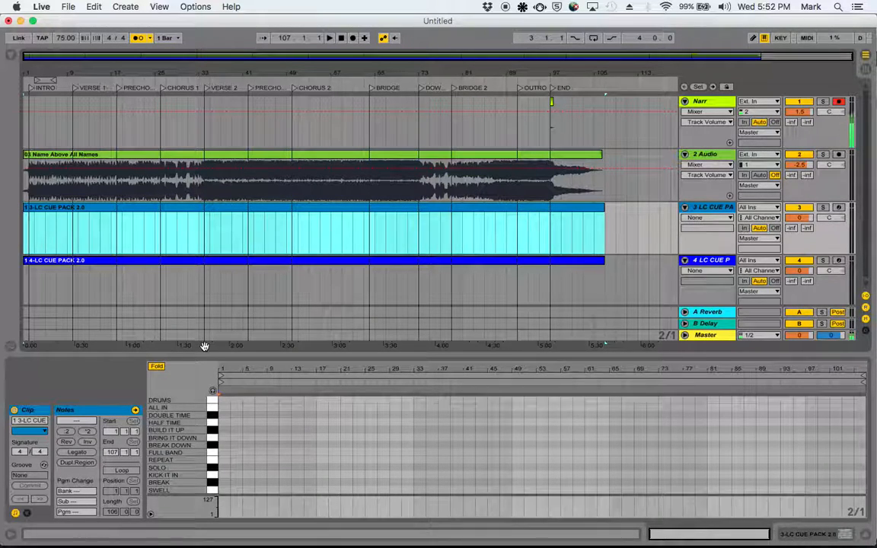
{"action": "left_click", "coordinate": [236, 265]}
{"action": "key", "text": "super+j"}
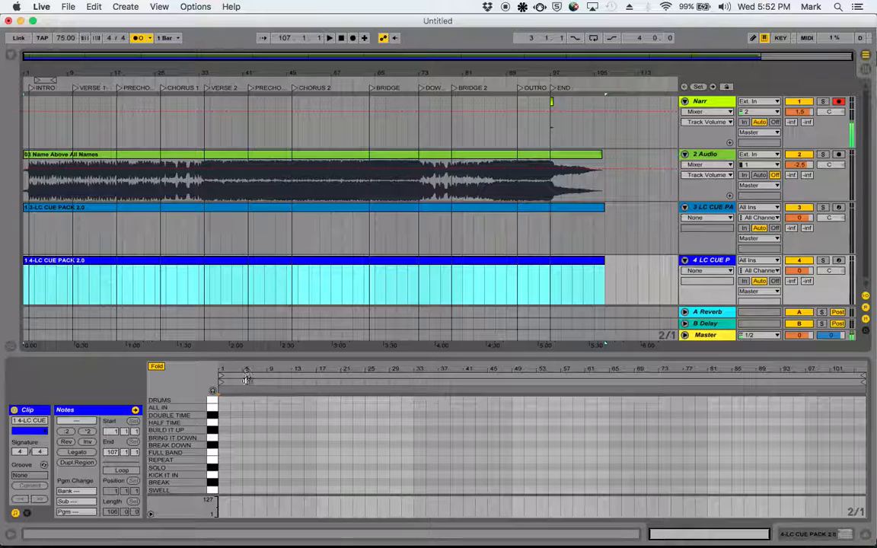
{"action": "right_click", "coordinate": [258, 265]}
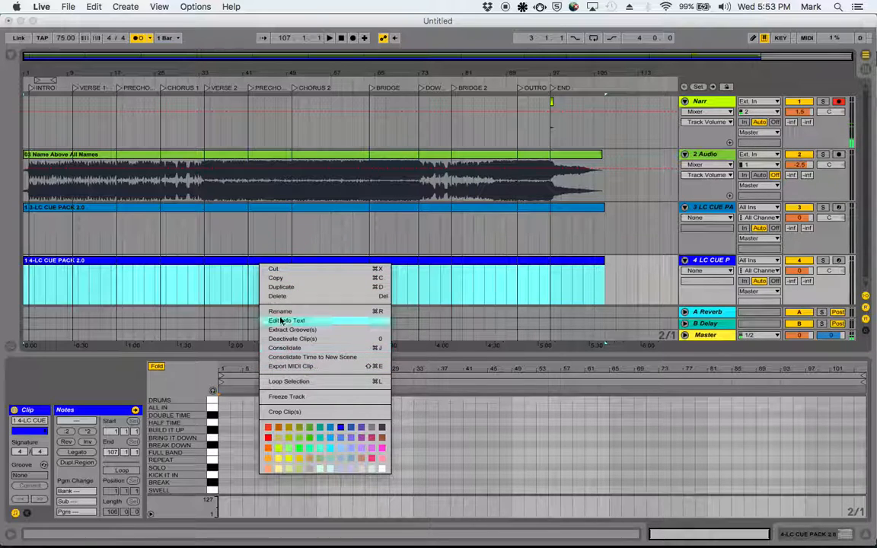
{"action": "left_click", "coordinate": [259, 213]}
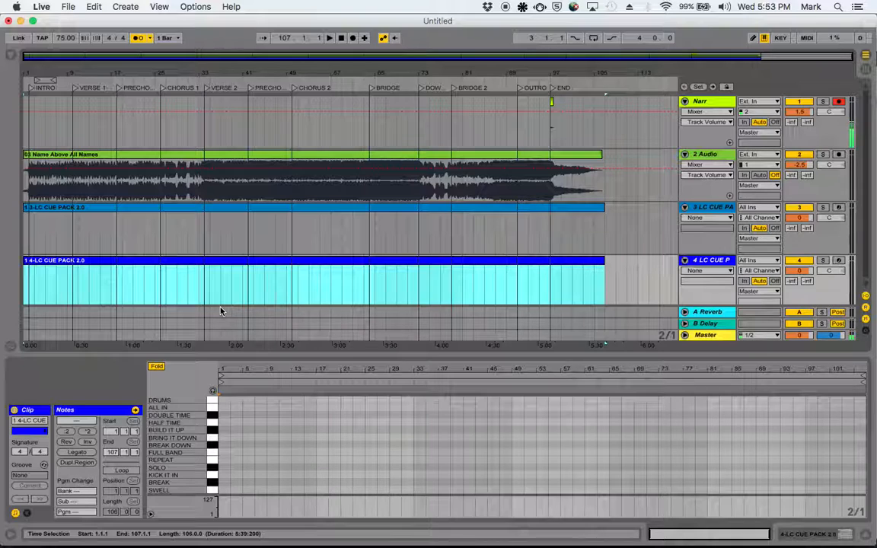
Rename the first LC CUE PACK track, track 3, as CUES
{"action": "left_click", "coordinate": [55, 210]}
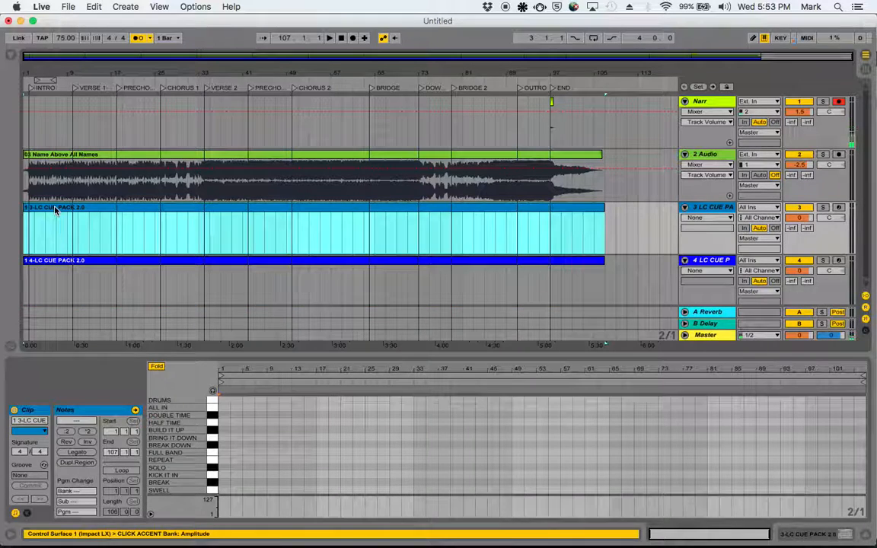
{"action": "left_click", "coordinate": [713, 211]}
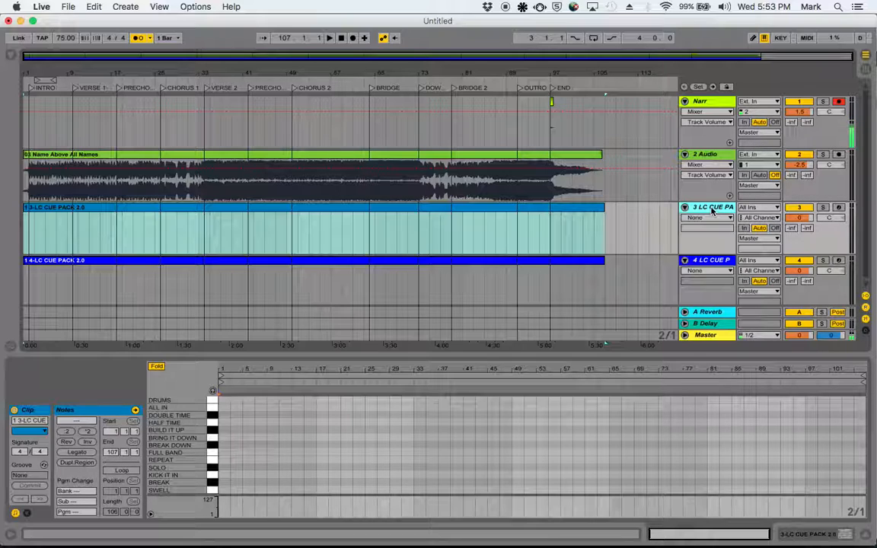
{"action": "double_click", "coordinate": [712, 208]}
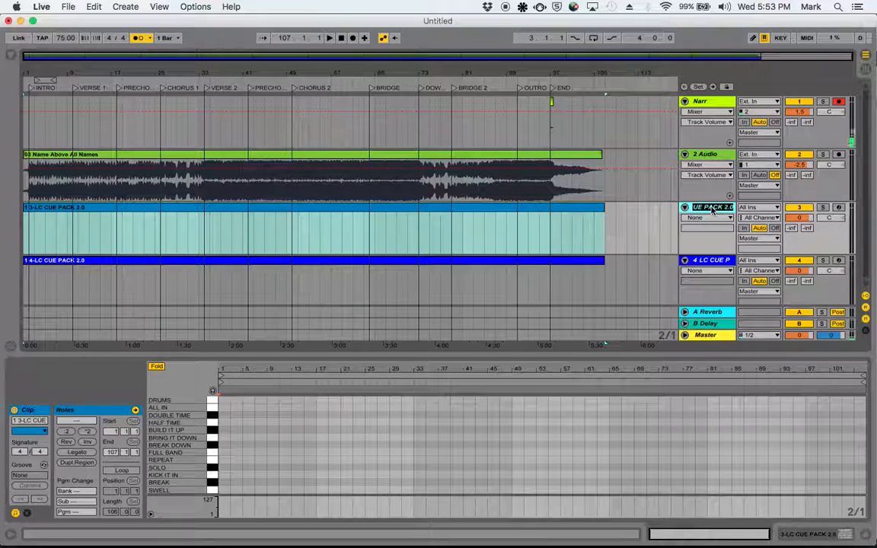
{"action": "type", "text": "CUES"}
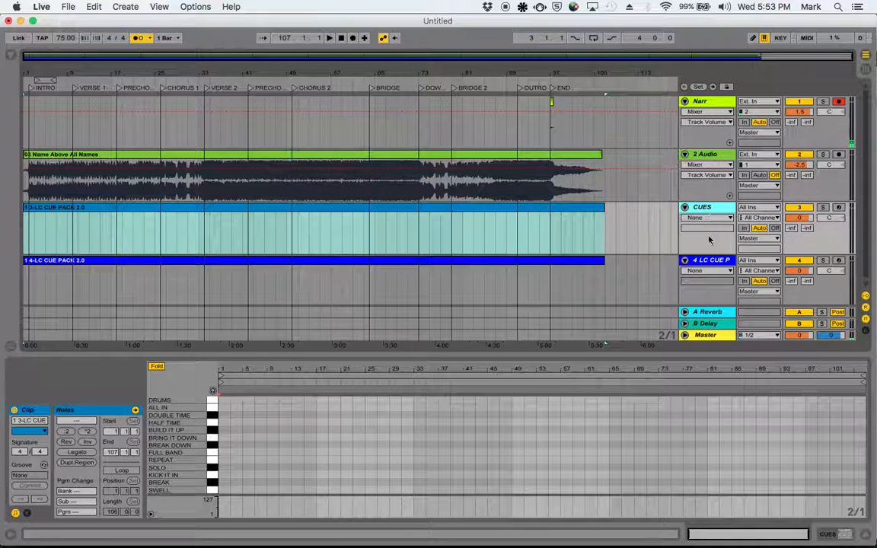
Rename the second LC CUE PACK track, track 4, as CLICK
{"action": "left_click", "coordinate": [704, 263]}
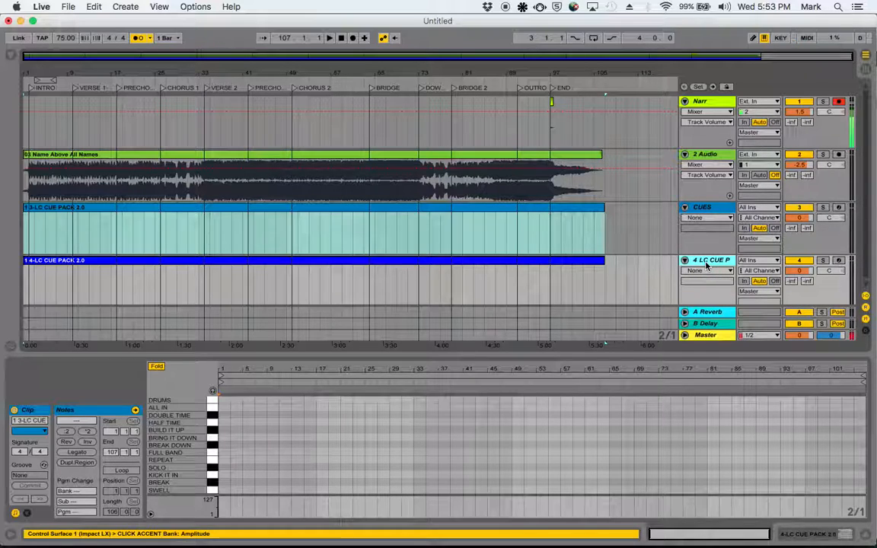
{"action": "key", "text": "super+r"}
{"action": "type", "text": "C"}
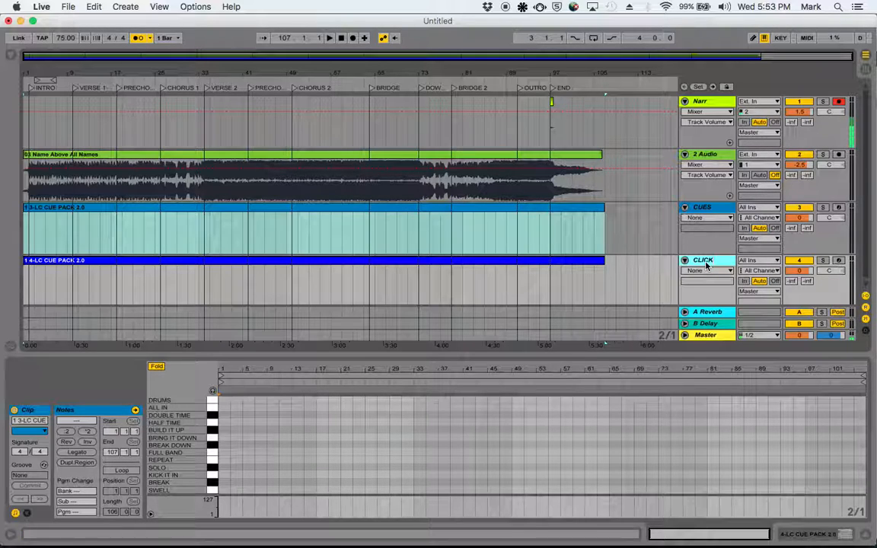
{"action": "key", "text": "Return"}
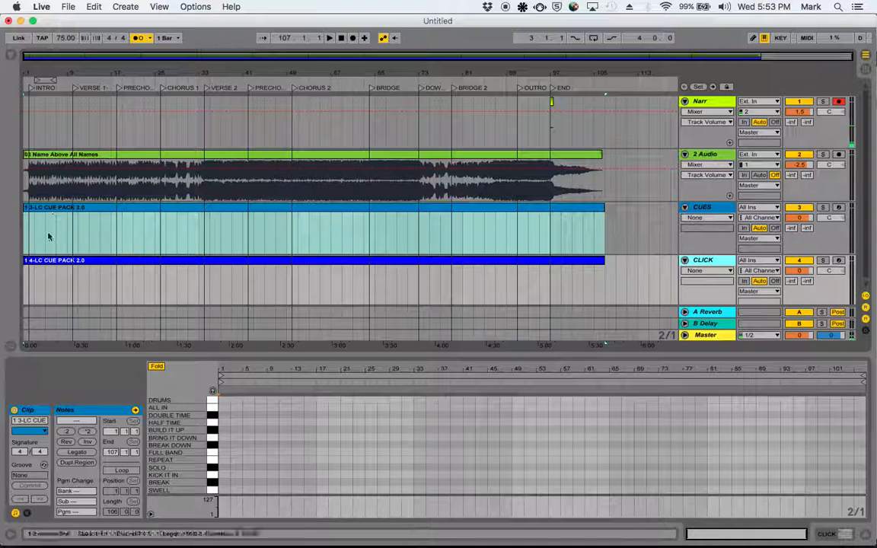
Open the CLICK track's clip for note editing and enlarge the editor to show every lane from CLICK ACCENT to EIGHT 6_8
{"action": "left_click", "coordinate": [50, 260]}
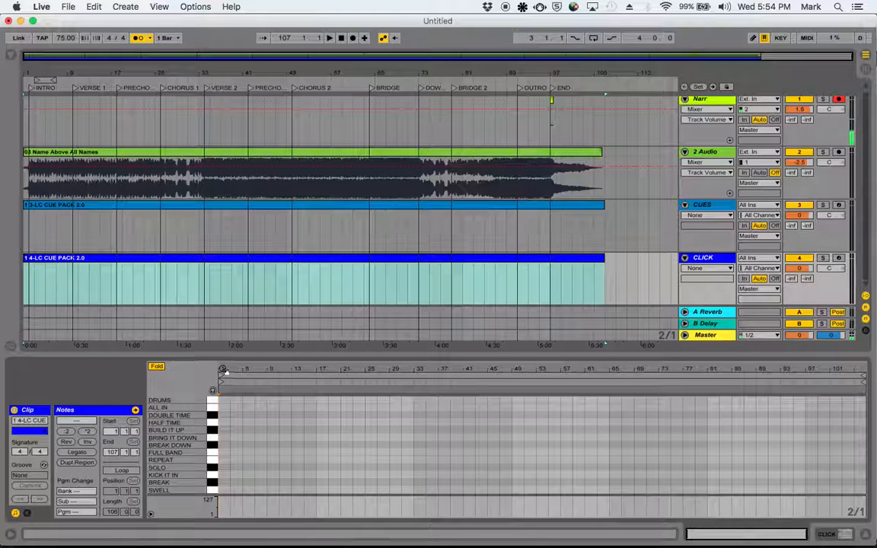
{"action": "left_click_drag", "start_coordinate": [223, 370], "coordinate": [220, 370]}
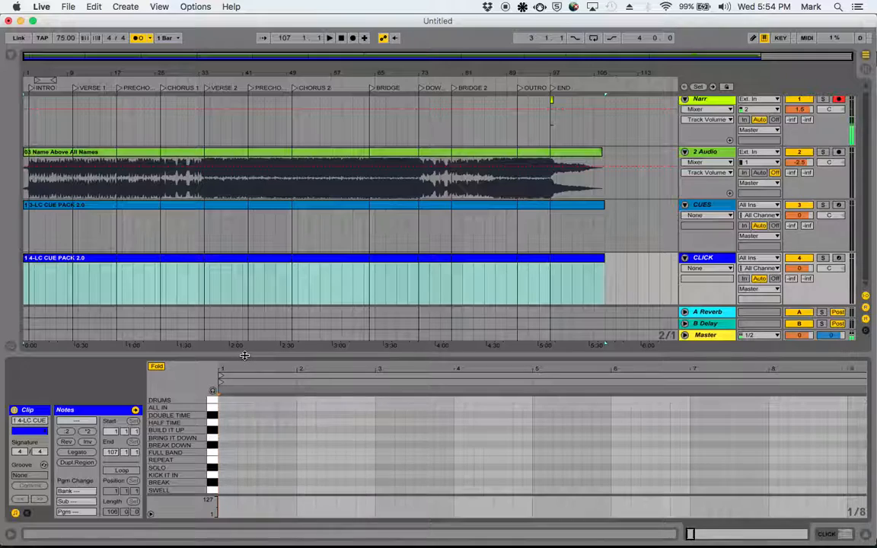
{"action": "left_click_drag", "start_coordinate": [243, 354], "coordinate": [270, 145]}
{"action": "scroll", "coordinate": [270, 252], "scroll_direction": "up", "scroll_amount": 3}
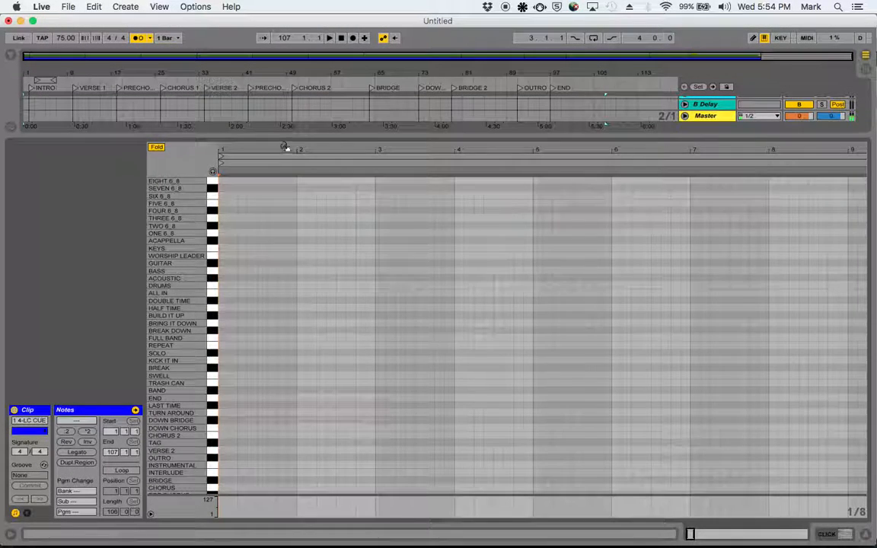
{"action": "left_click_drag", "start_coordinate": [284, 137], "coordinate": [280, 107]}
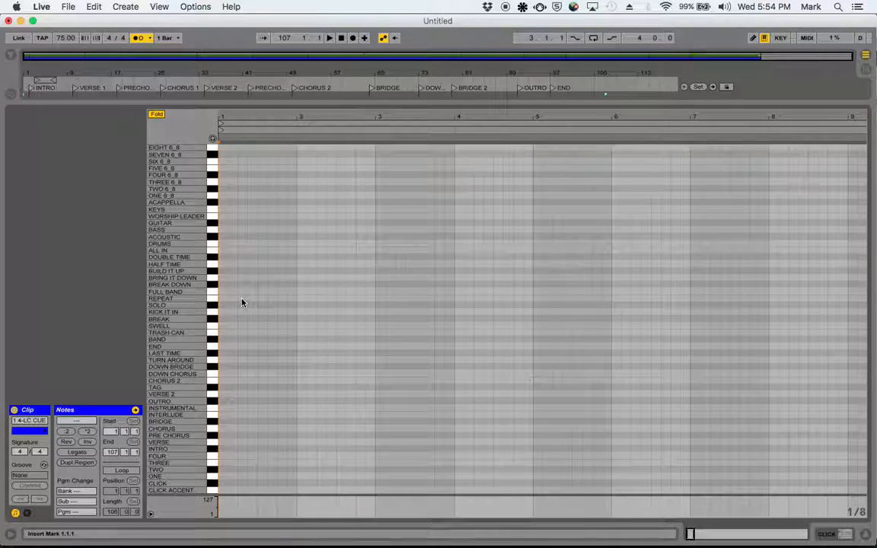
Audition the VERSE and CLICK ACCENT sounds and add an eighth-note CLICK ACCENT at 1.1.1
{"action": "left_click", "coordinate": [194, 443]}
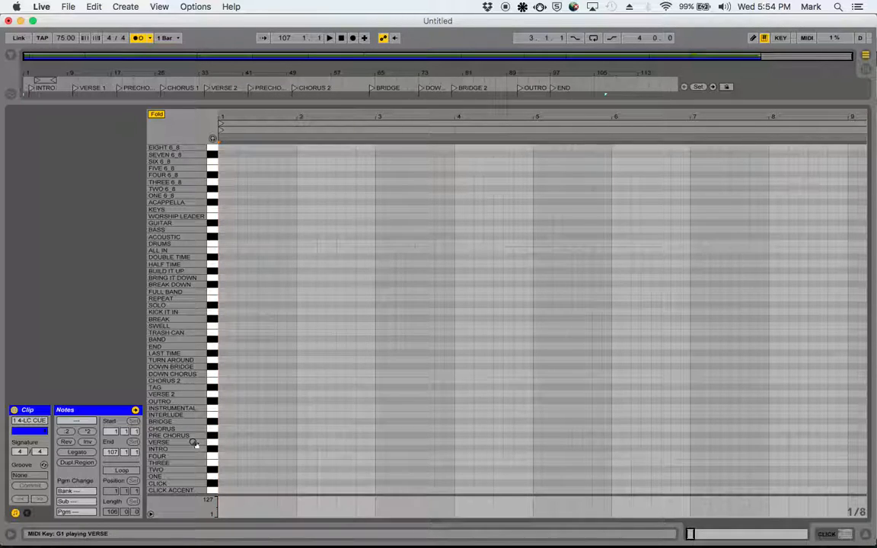
{"action": "left_click", "coordinate": [173, 490]}
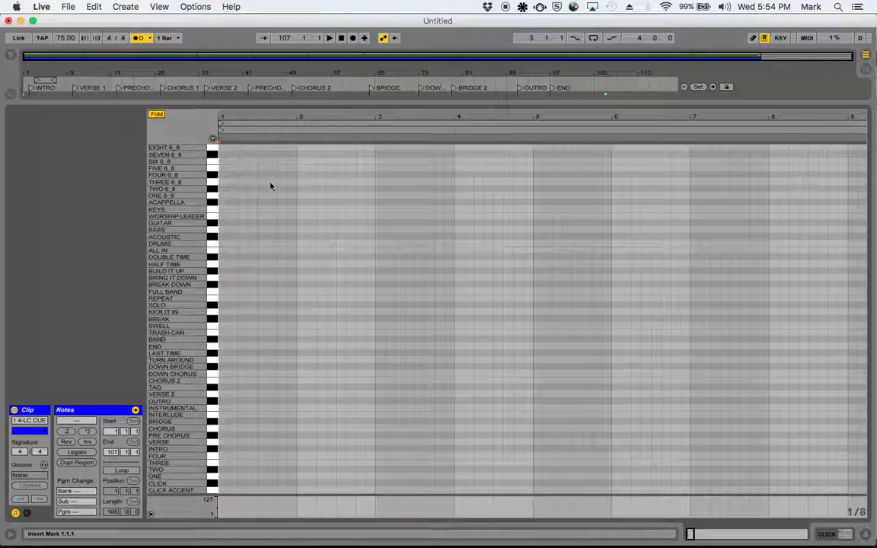
{"action": "left_click", "coordinate": [224, 492]}
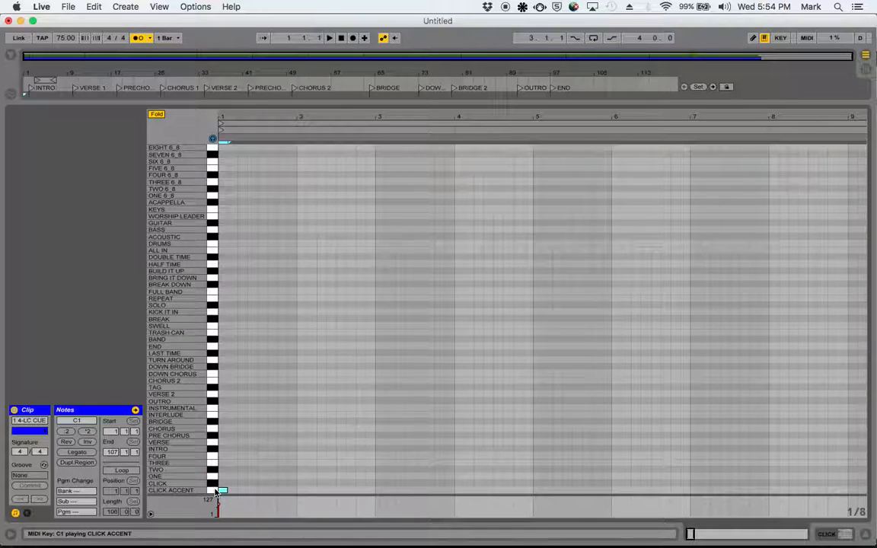
{"action": "left_click", "coordinate": [214, 491]}
{"action": "left_click", "coordinate": [215, 490]}
{"action": "left_click", "coordinate": [214, 489]}
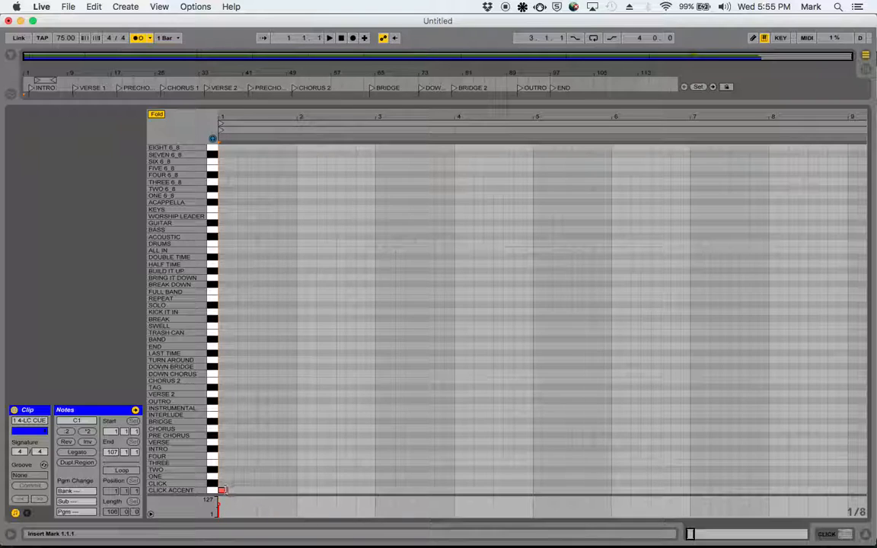
Fill the rest of bar 1 with eighth-note CLICK notes, placing a CLICK ACCENT on beat 3, and play the pattern back
{"action": "key", "text": "space"}
{"action": "left_click_drag", "start_coordinate": [229, 485], "coordinate": [283, 485]}
{"action": "left_click", "coordinate": [293, 484]}
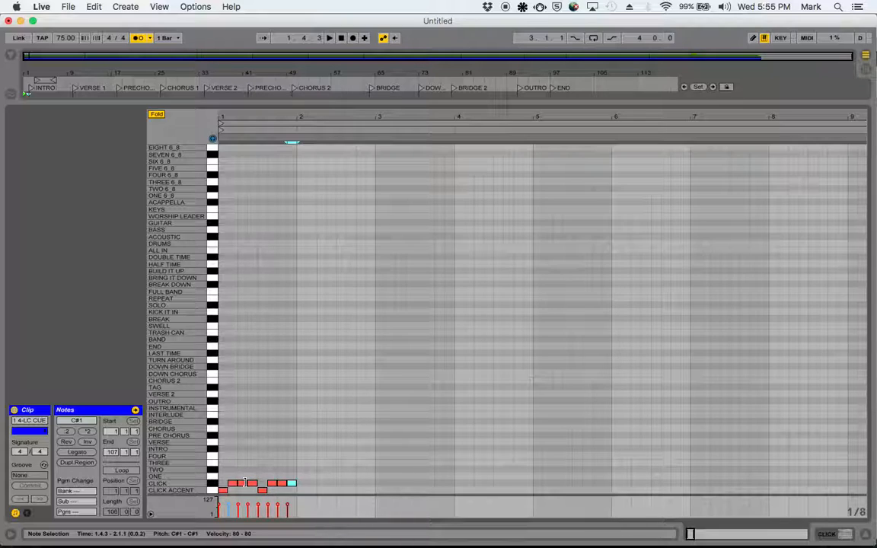
{"action": "key", "text": "space"}
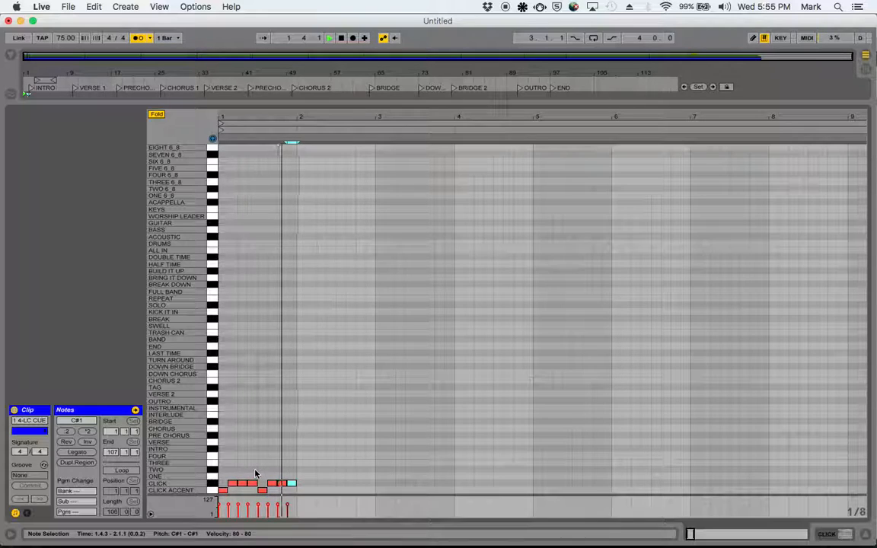
{"action": "key", "text": "space"}
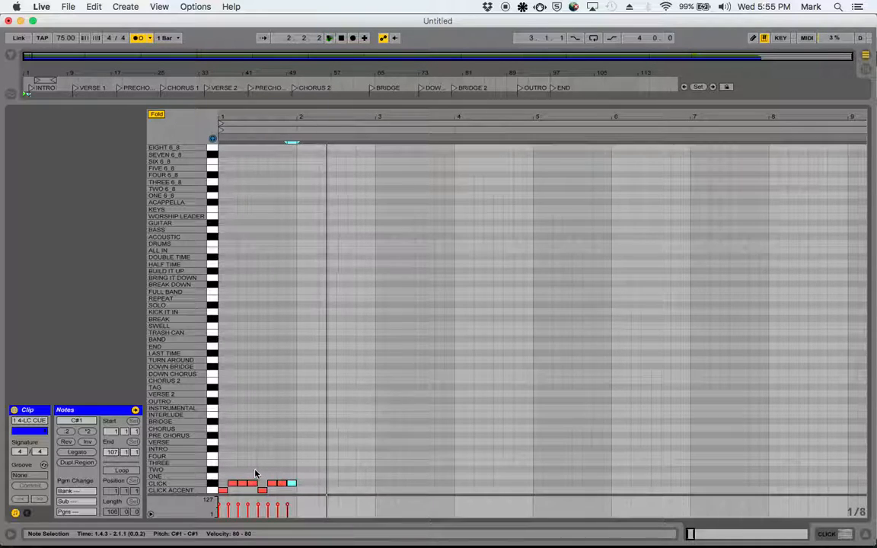
Duplicate the one-bar click pattern, and duplicate the resulting two bars to fill bars 1 to 4
{"action": "left_click_drag", "start_coordinate": [219, 480], "coordinate": [291, 491]}
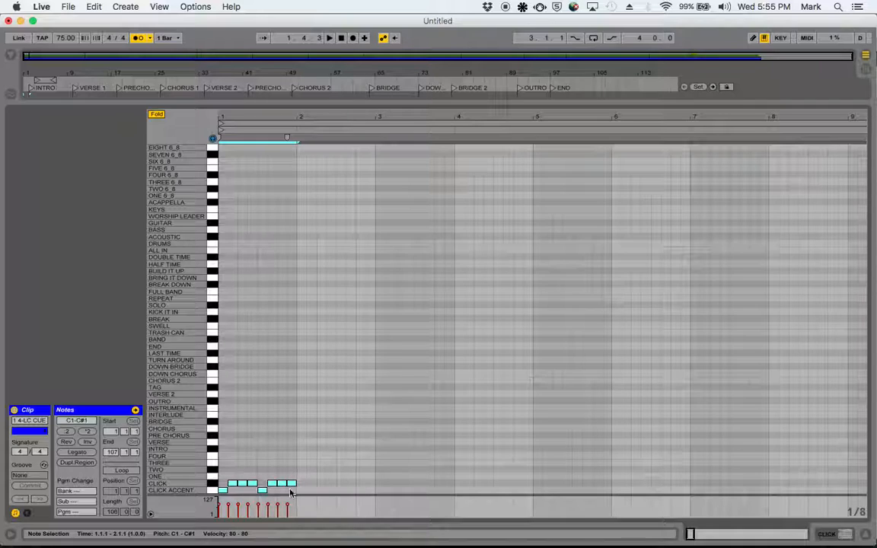
{"action": "key", "text": "super+d"}
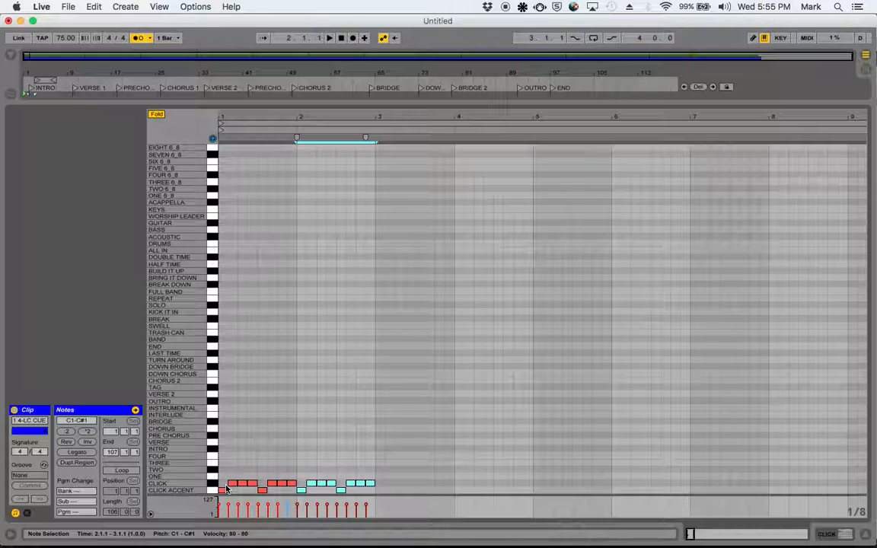
{"action": "key", "text": "super+a"}
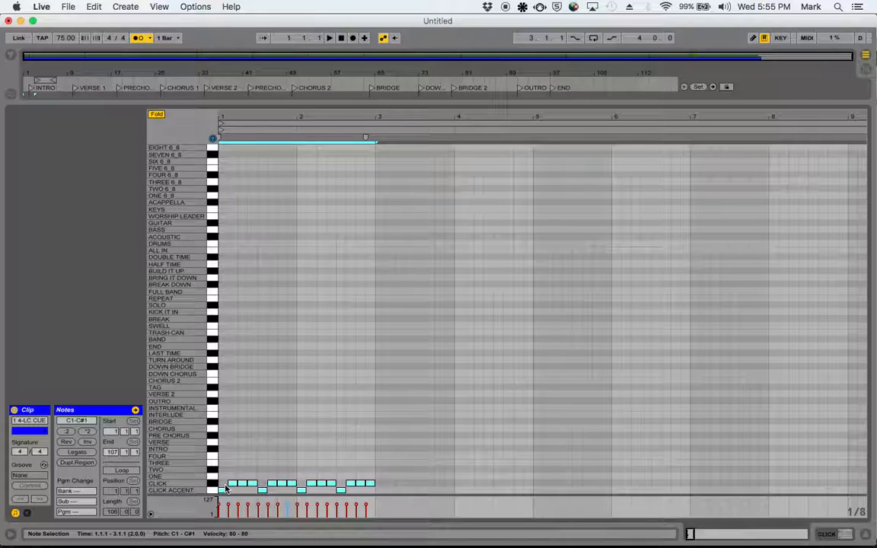
{"action": "key", "text": "super+d"}
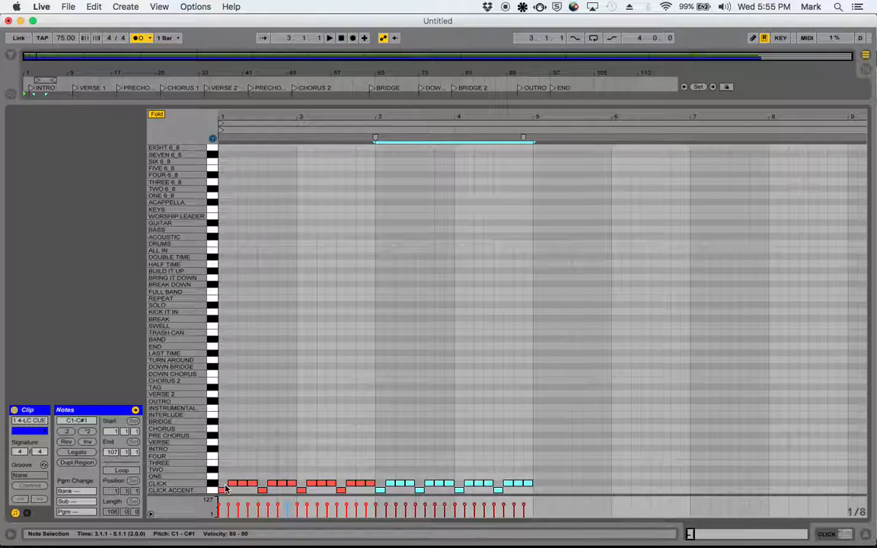
Select the whole four-bar click pattern and duplicate it repeatedly until it fills the CLICK clip to the song's end
{"action": "key", "text": "super+a"}
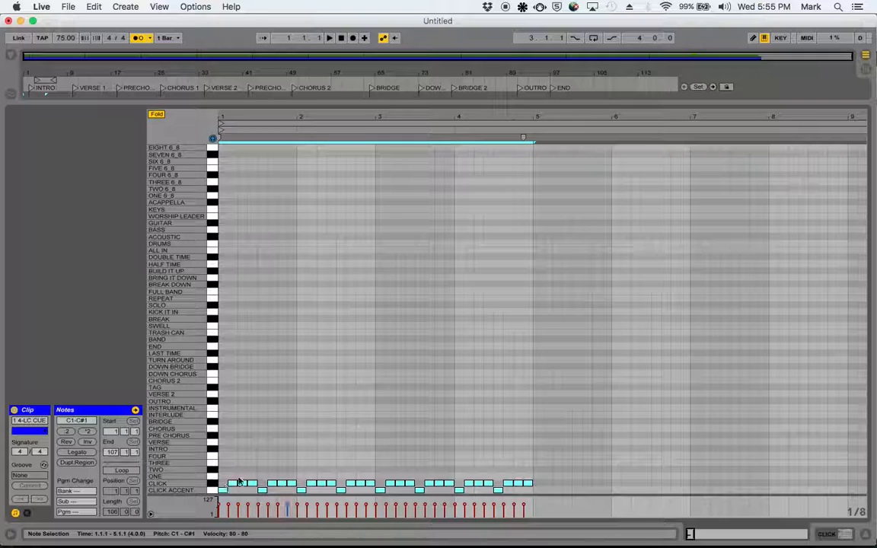
{"action": "left_click_drag", "start_coordinate": [483, 120], "coordinate": [483, 53]}
{"action": "left_click_drag", "start_coordinate": [241, 116], "coordinate": [239, 116]}
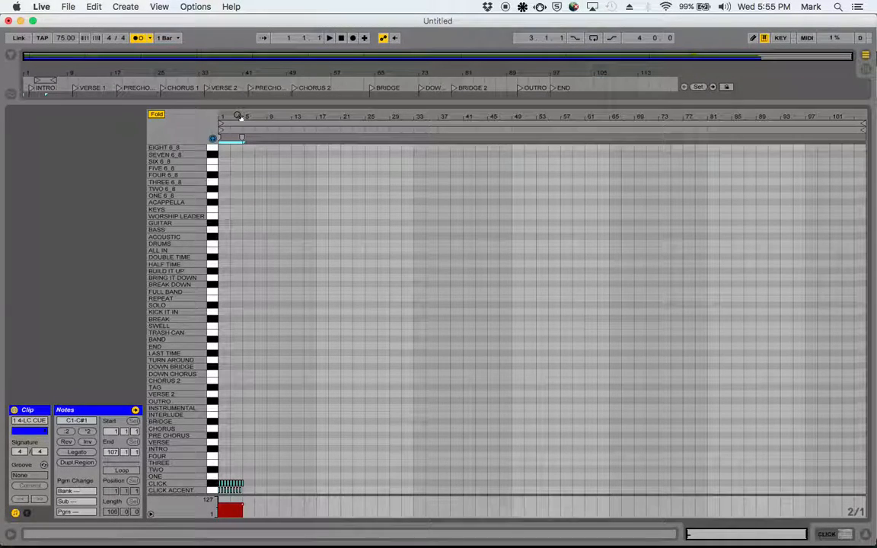
{"action": "key", "text": "super+d"}
{"action": "key", "text": "super+d"}
{"action": "key", "text": "super+d"}
{"action": "key", "text": "super+d"}
{"action": "key", "text": "super+d"}
{"action": "key", "text": "super+d"}
{"action": "key", "text": "super+d"}
{"action": "key", "text": "super+d"}
{"action": "key", "text": "super+d"}
{"action": "key", "text": "super+d"}
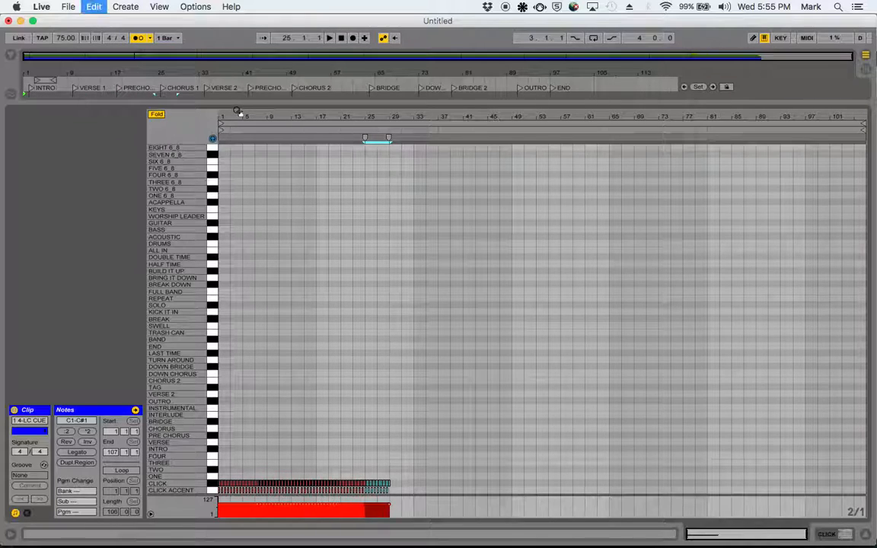
{"action": "key", "text": "super+d"}
{"action": "key", "text": "super+d"}
{"action": "key", "text": "super+d"}
{"action": "key", "text": "super+d"}
{"action": "key", "text": "super+d"}
{"action": "key", "text": "super+d"}
{"action": "key", "text": "super+d"}
{"action": "key", "text": "super+d"}
{"action": "key", "text": "super+d"}
{"action": "key", "text": "super+d"}
{"action": "key", "text": "super+d"}
{"action": "key", "text": "super+d"}
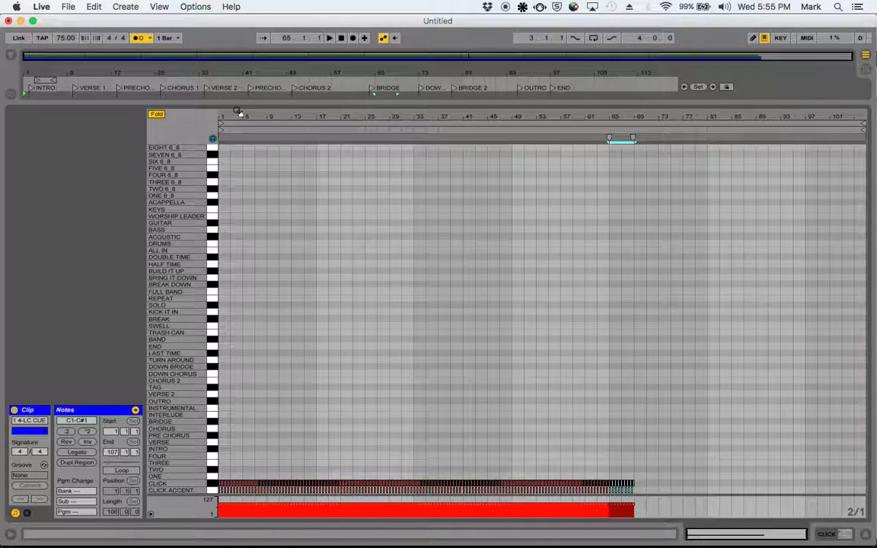
{"action": "key", "text": "super+d"}
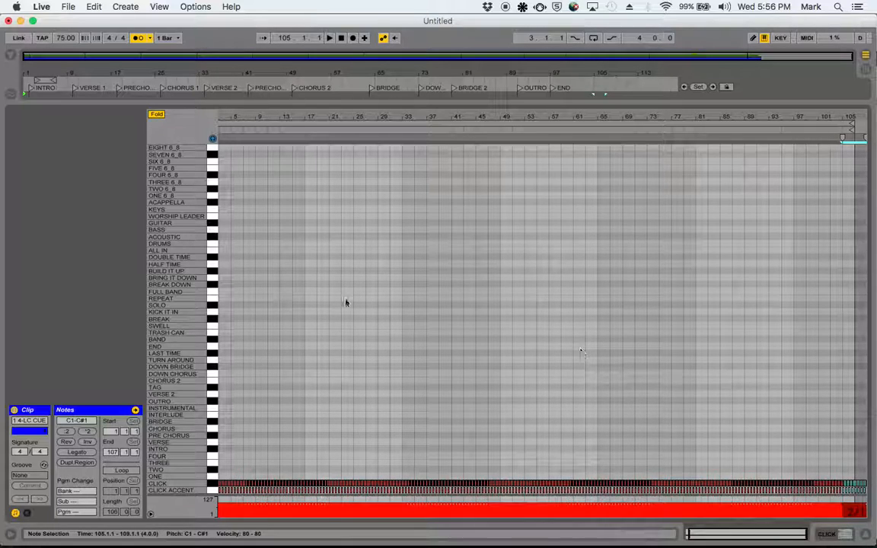
Shrink the note editor to show the arrangement tracks and play the start of the song with the CLICK track
{"action": "left_click_drag", "start_coordinate": [297, 103], "coordinate": [320, 362]}
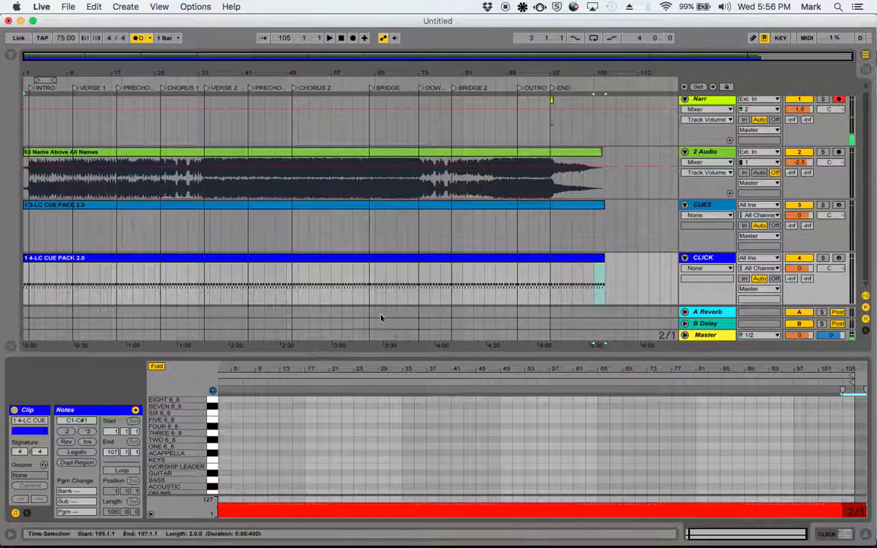
{"action": "left_click", "coordinate": [705, 259]}
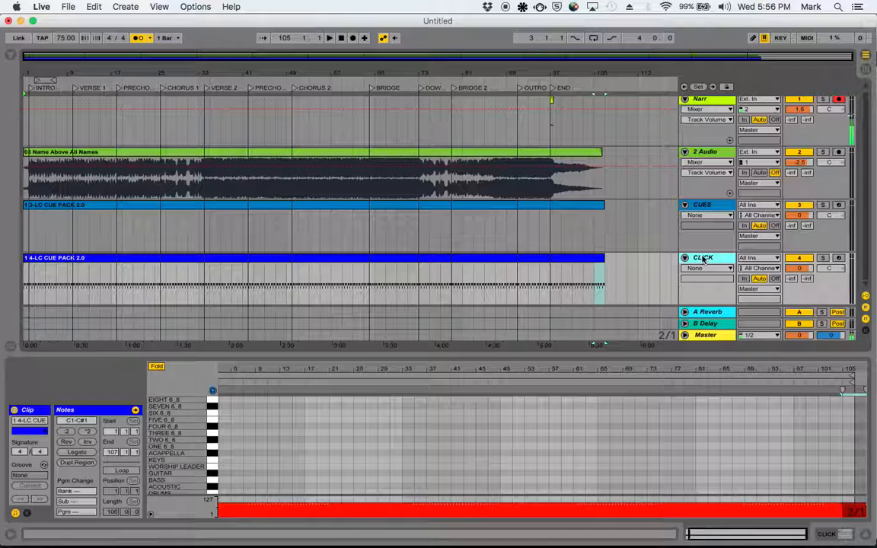
{"action": "key", "text": "space"}
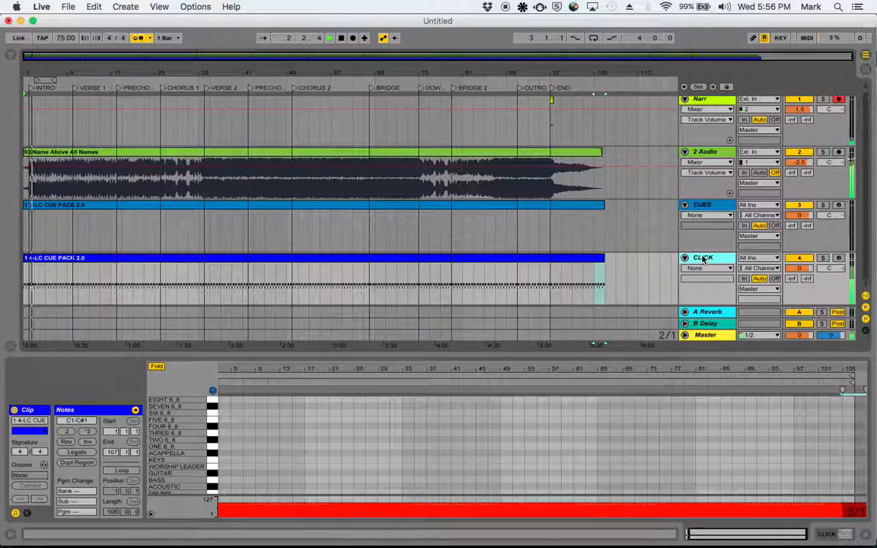
{"action": "key", "text": "space"}
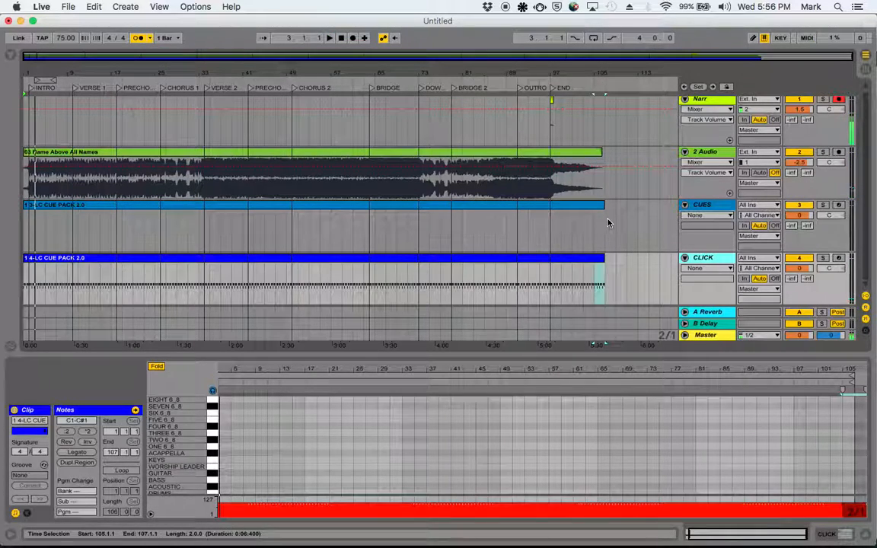
Open the CUES track's clip for note editing and enlarge the editor to show the lanes from CLICK ACCENT to TWO 6_8
{"action": "left_click", "coordinate": [108, 205]}
{"action": "left_click", "coordinate": [108, 206]}
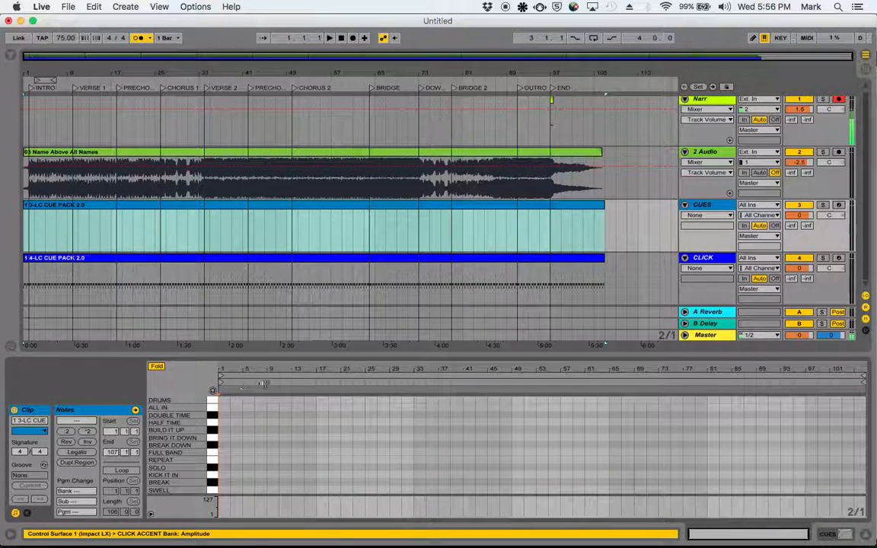
{"action": "left_click_drag", "start_coordinate": [279, 356], "coordinate": [283, 113]}
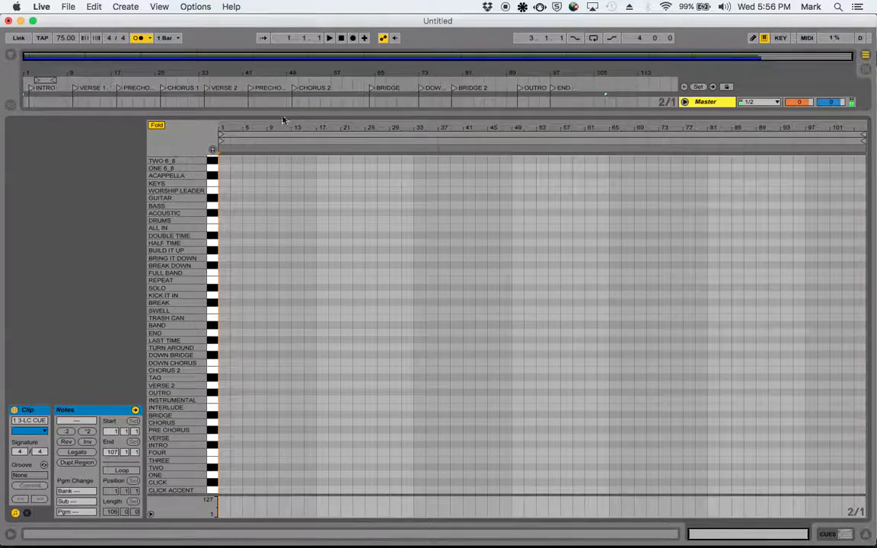
{"action": "double_click", "coordinate": [225, 474]}
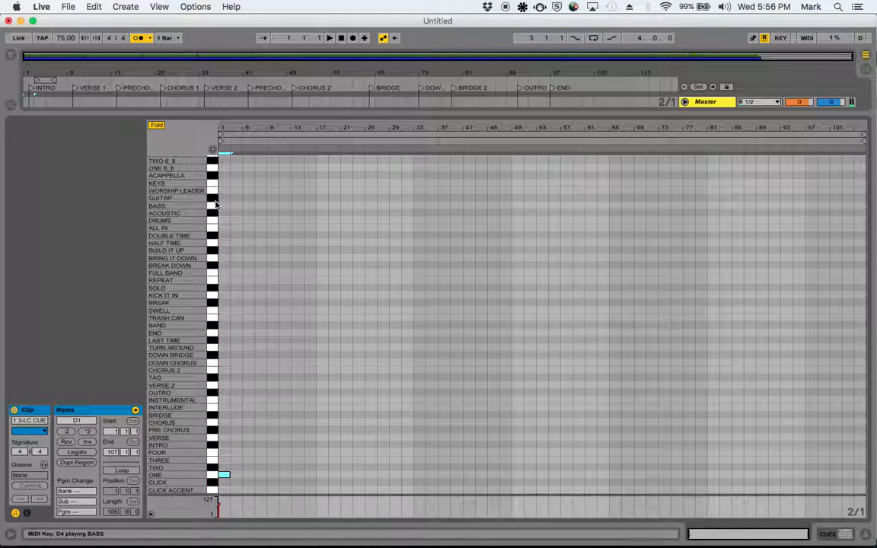
{"action": "double_click", "coordinate": [223, 475]}
{"action": "double_click", "coordinate": [225, 476]}
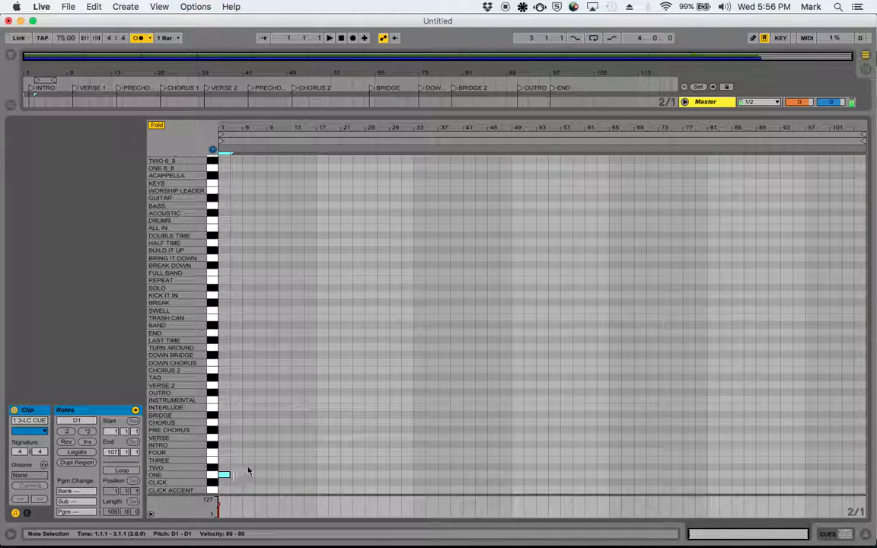
{"action": "double_click", "coordinate": [248, 466]}
{"action": "left_click", "coordinate": [266, 464]}
{"action": "double_click", "coordinate": [272, 462]}
{"action": "double_click", "coordinate": [296, 454]}
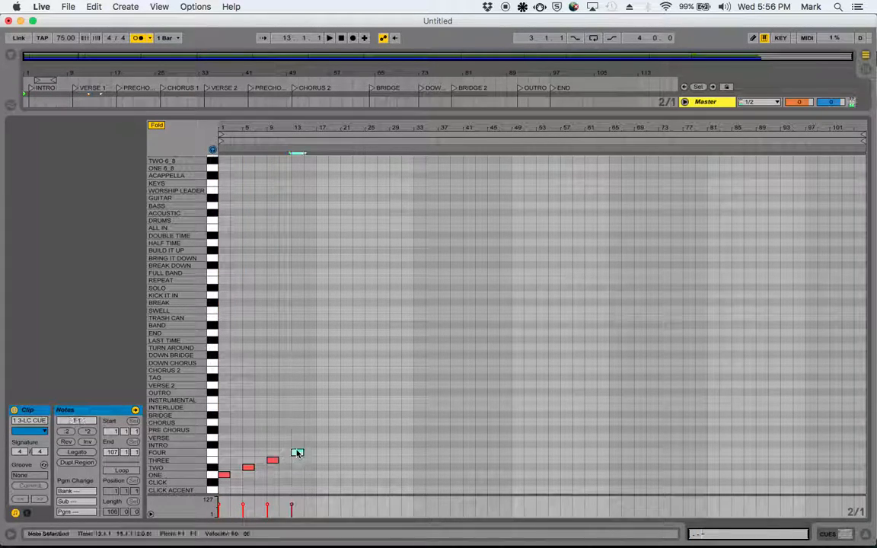
{"action": "left_click_drag", "start_coordinate": [226, 449], "coordinate": [304, 489]}
{"action": "key", "text": "Delete"}
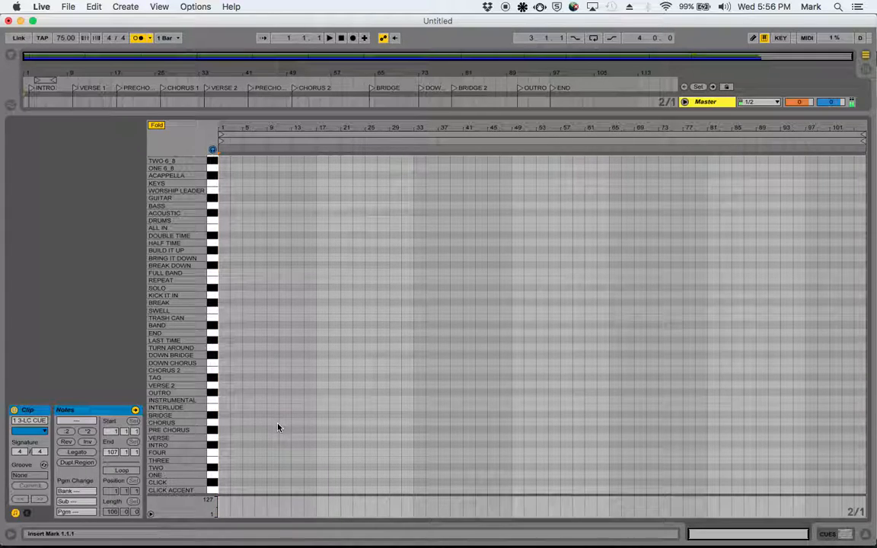
Set a fixed 1/4 grid and draw quarter notes ONE, TWO, THREE and FOUR on the four beats of bar 1
{"action": "right_click", "coordinate": [278, 428]}
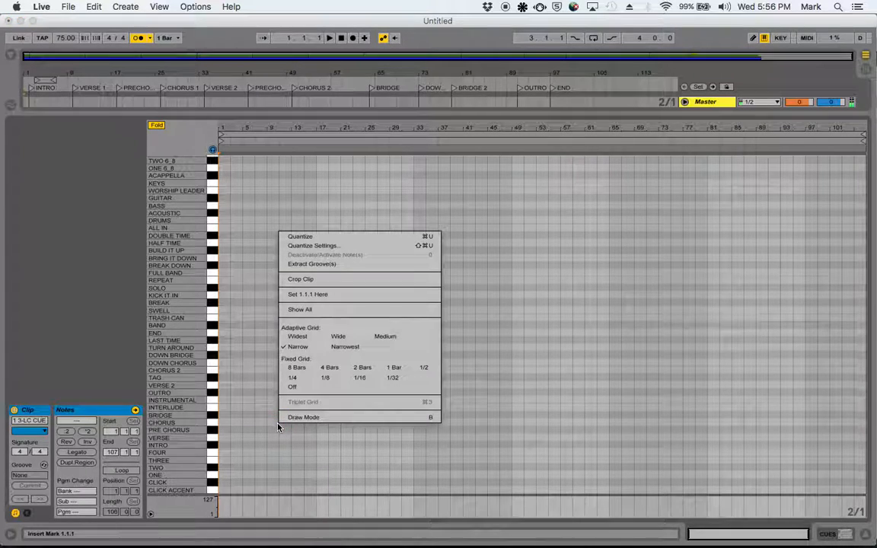
{"action": "left_click", "coordinate": [291, 378]}
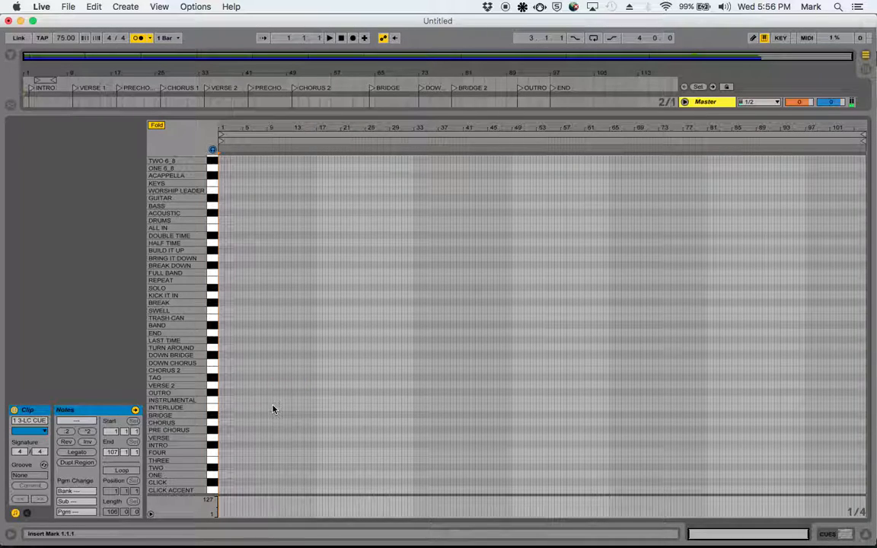
{"action": "left_click_drag", "start_coordinate": [224, 127], "coordinate": [224, 263]}
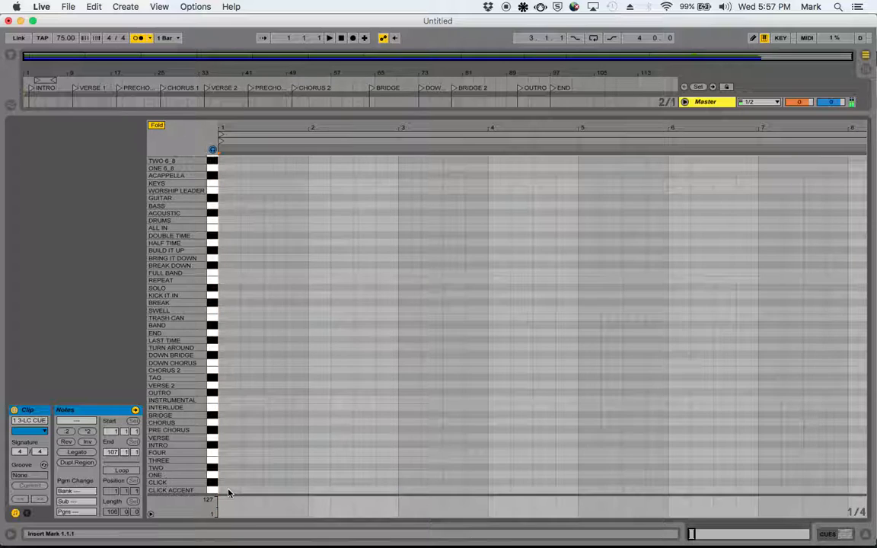
{"action": "key", "text": "b"}
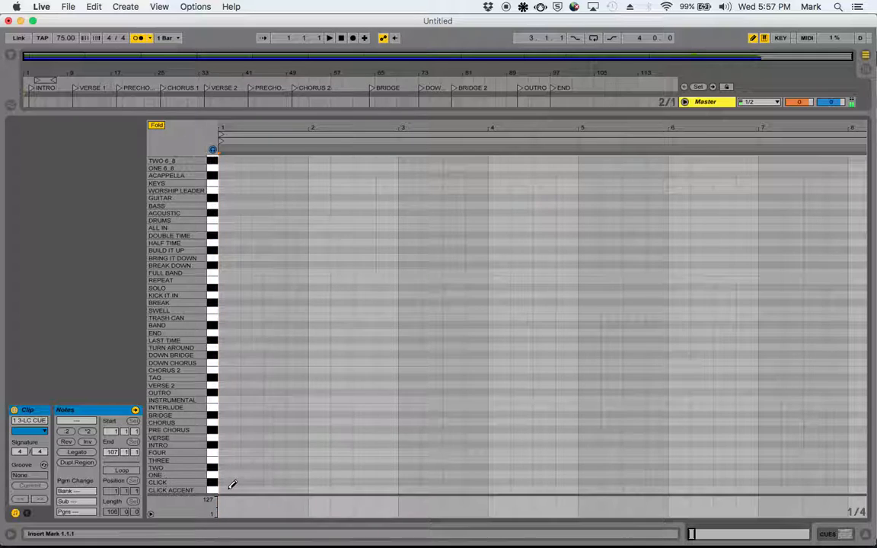
{"action": "left_click", "coordinate": [228, 474]}
{"action": "left_click", "coordinate": [255, 467]}
{"action": "left_click", "coordinate": [276, 460]}
{"action": "left_click", "coordinate": [297, 452]}
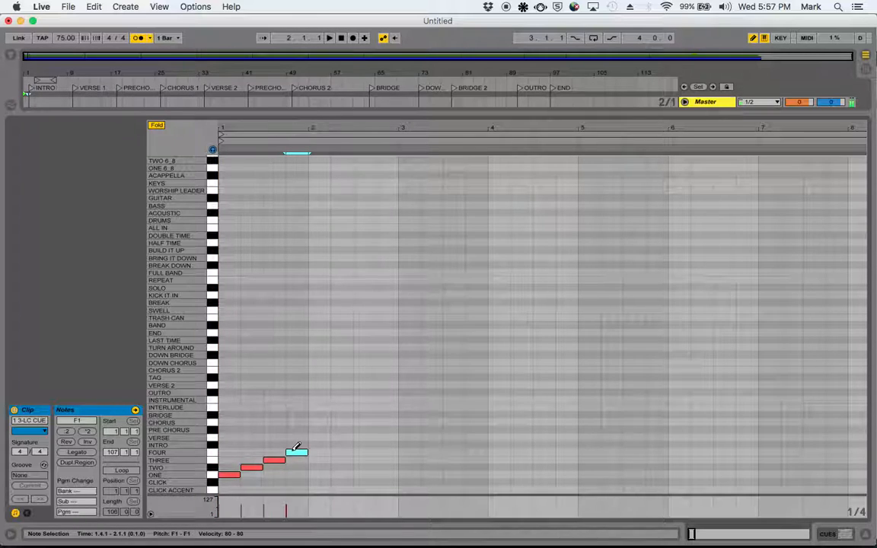
Replace the ONE note at 1.1.1 with an INTRO note and play back the count-in
{"action": "left_click", "coordinate": [235, 473]}
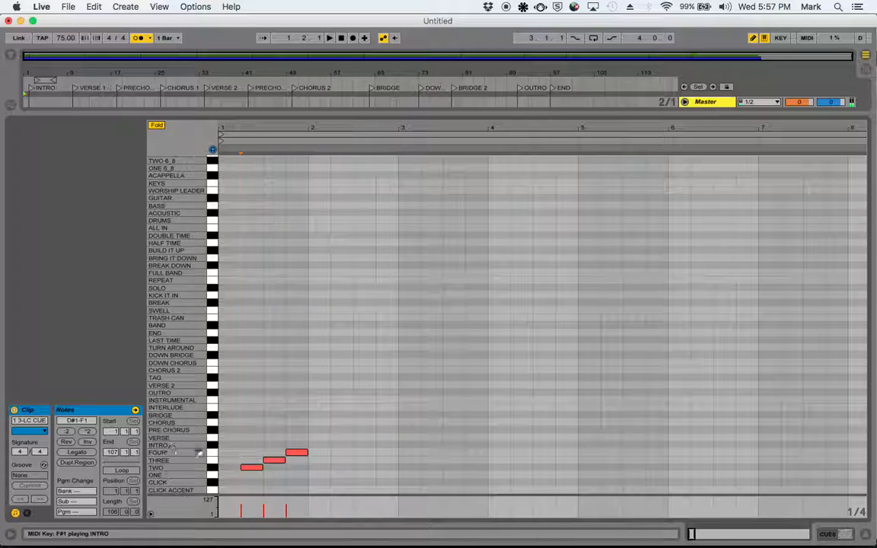
{"action": "left_click", "coordinate": [224, 445]}
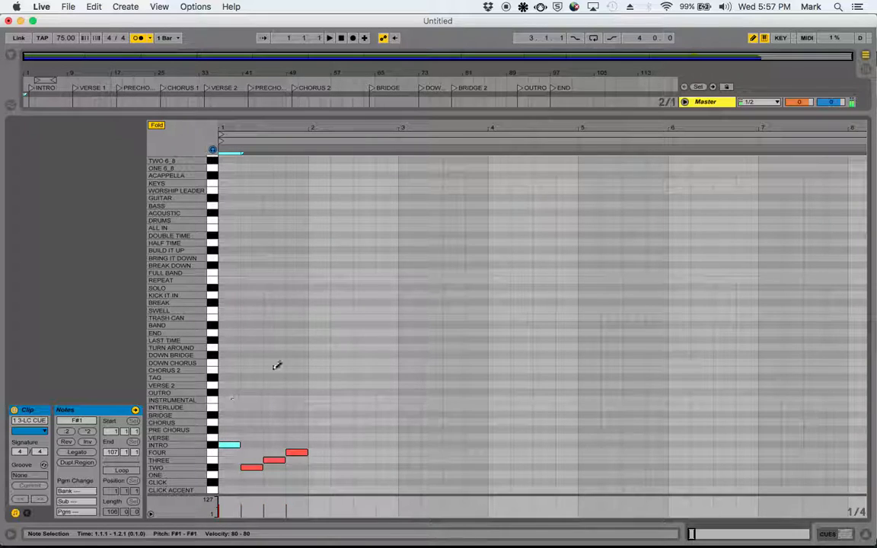
{"action": "key", "text": "space"}
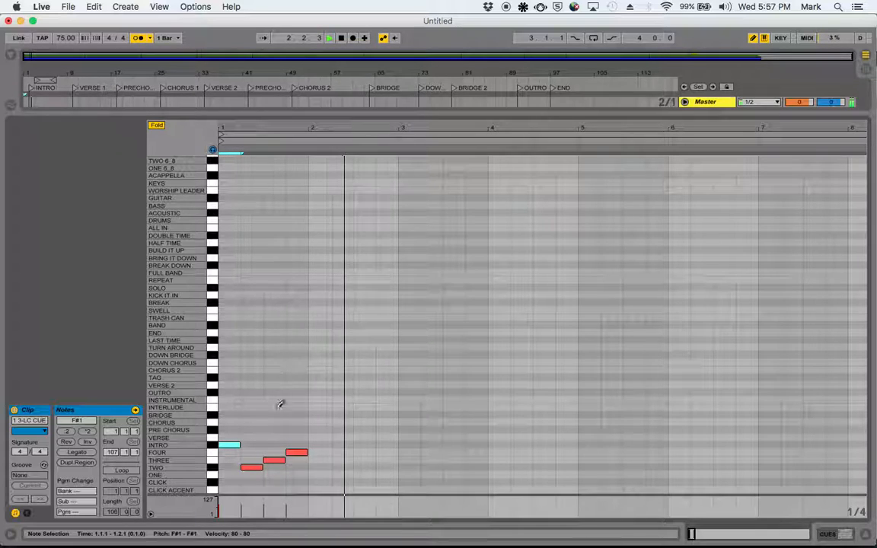
{"action": "key", "text": "space"}
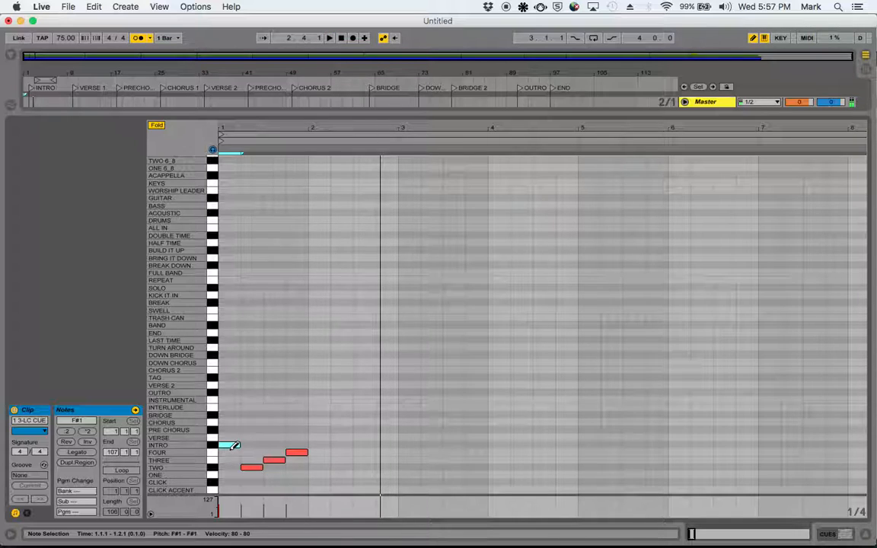
Copy the four count-in notes from bar 1 and paste them at 9.1.1, one bar before VERSE 1
{"action": "key", "text": "b"}
{"action": "left_click_drag", "start_coordinate": [227, 434], "coordinate": [296, 485]}
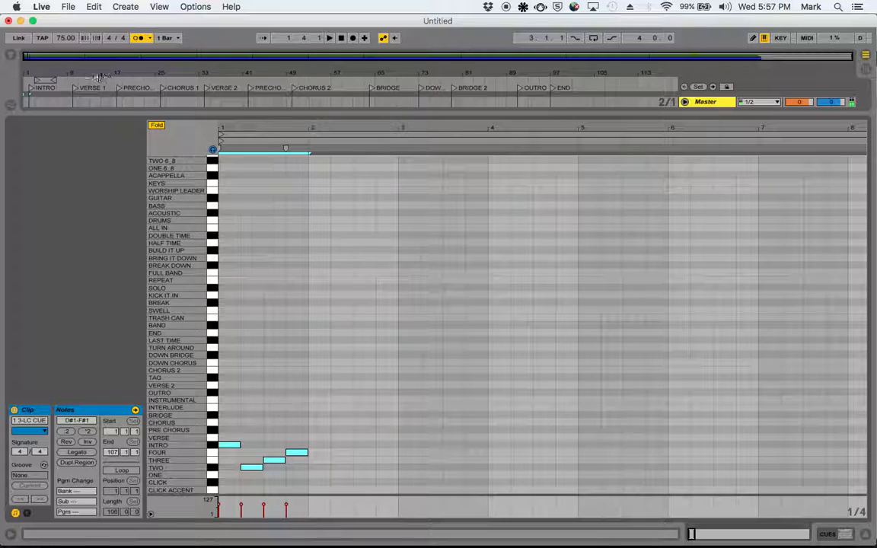
{"action": "left_click_drag", "start_coordinate": [78, 71], "coordinate": [78, 95]}
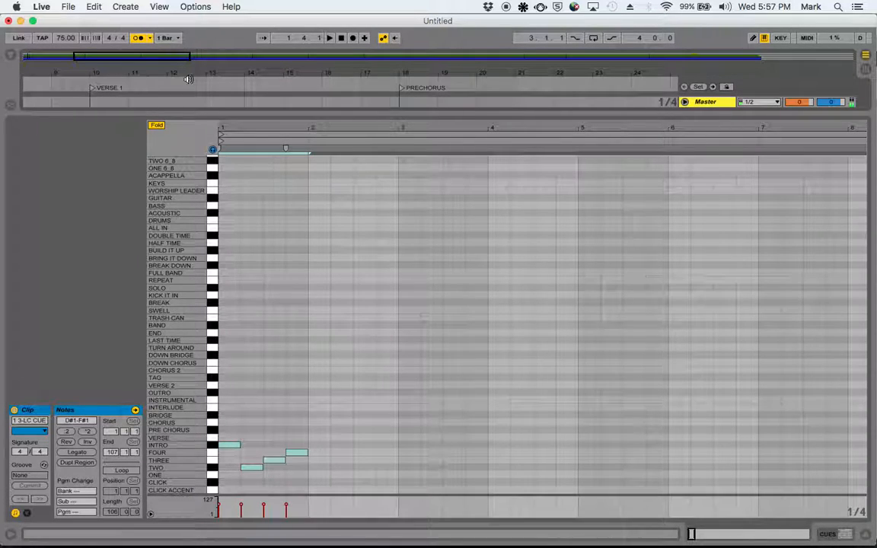
{"action": "scroll", "coordinate": [464, 218], "scroll_direction": "right", "scroll_amount": 10}
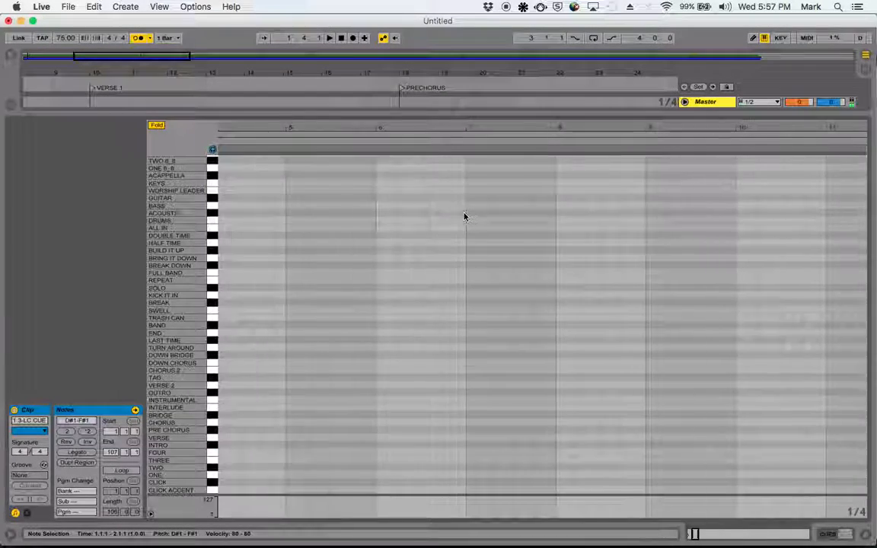
{"action": "scroll", "coordinate": [465, 217], "scroll_direction": "right", "scroll_amount": 12}
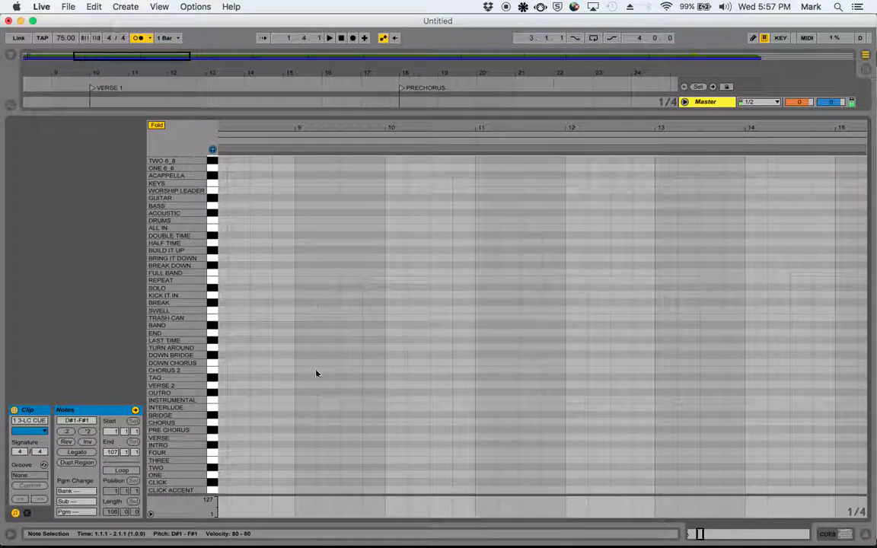
{"action": "left_click", "coordinate": [296, 416]}
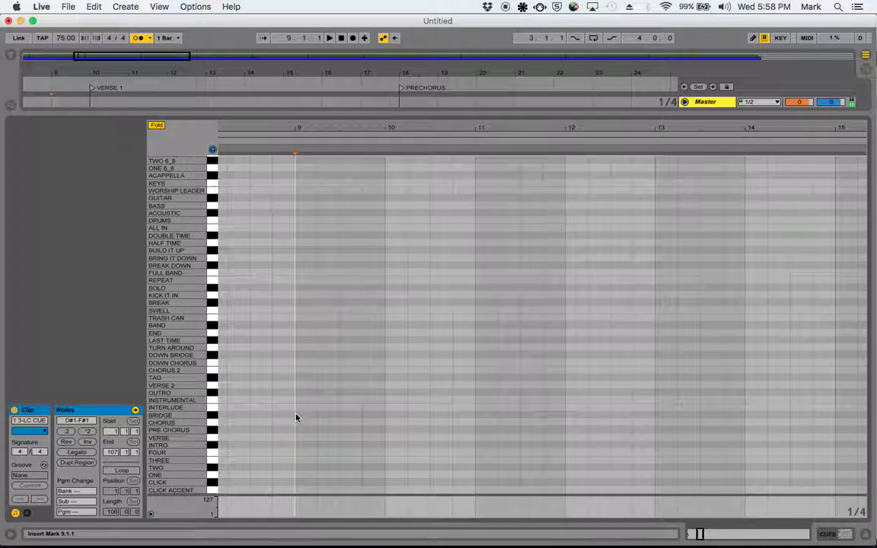
{"action": "key", "text": "super+v"}
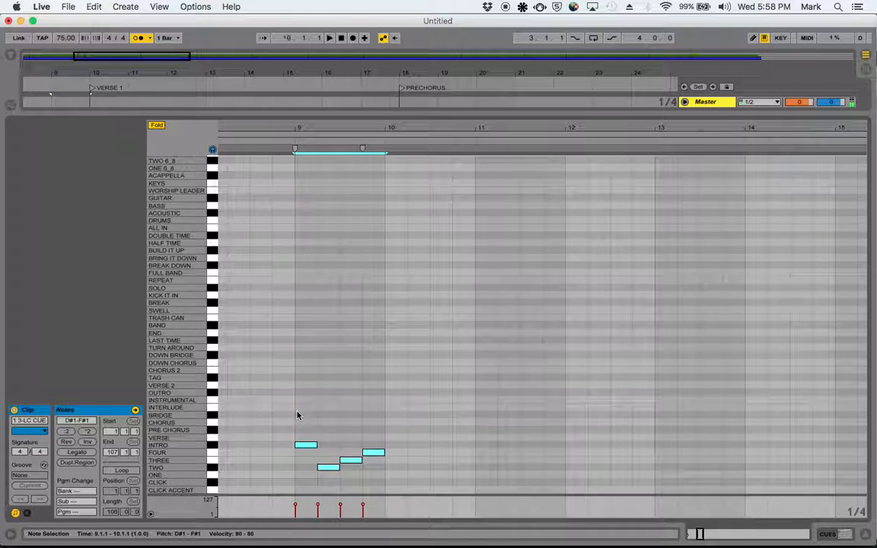
Move the pasted INTRO note at 9.1.1 to the VERSE lane and play back the cue into VERSE 1
{"action": "left_click", "coordinate": [309, 448]}
{"action": "left_click", "coordinate": [303, 449]}
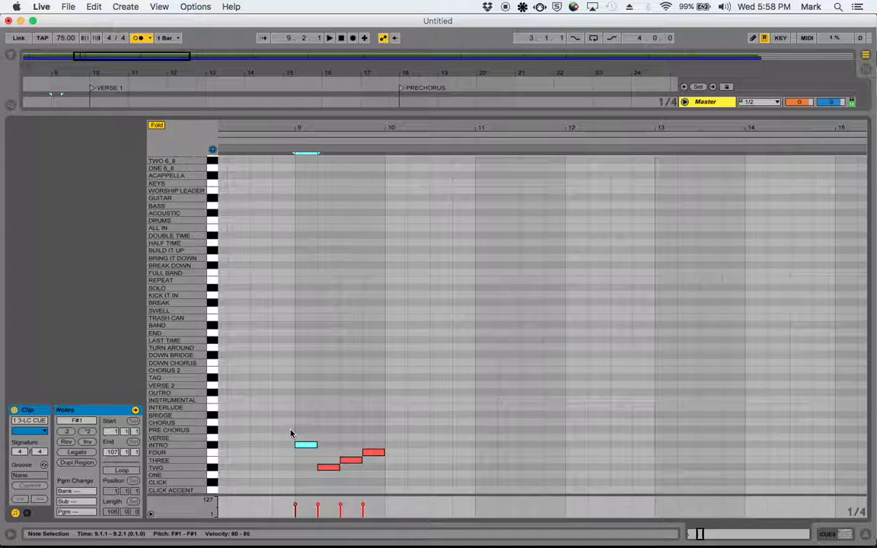
{"action": "key", "text": "Up"}
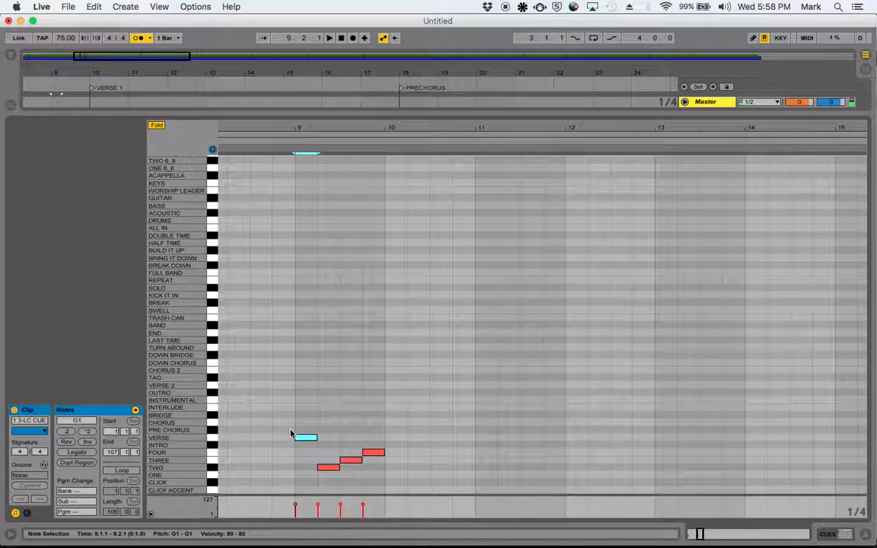
{"action": "left_click", "coordinate": [284, 140]}
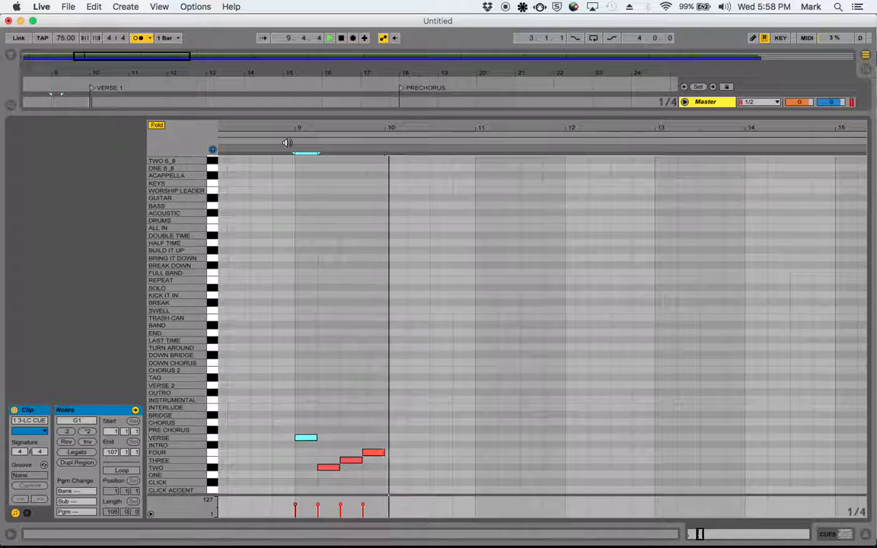
{"action": "key", "text": "space"}
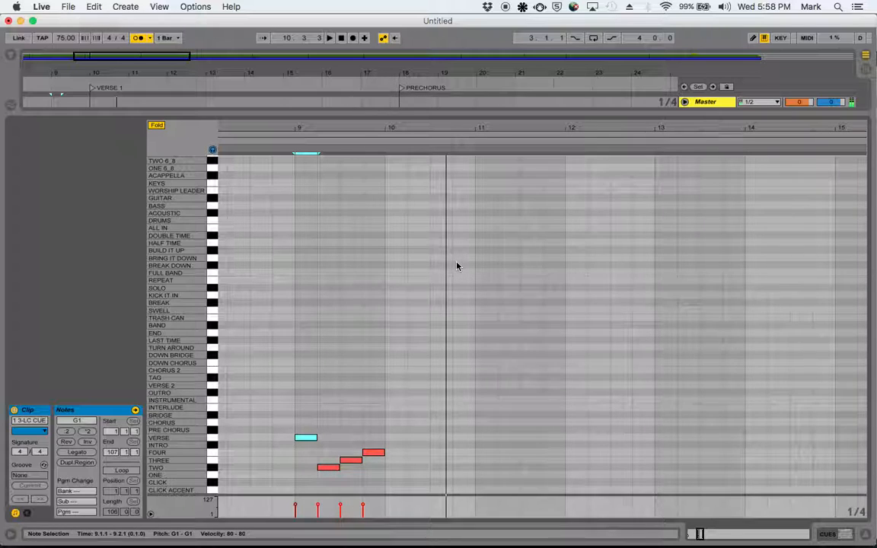
Paste the four count-in notes at 17.1.1, one bar before PRECHORUS, and move the INTRO note to the PRE CHORUS lane
{"action": "scroll", "coordinate": [482, 292], "scroll_direction": "right", "scroll_amount": 10}
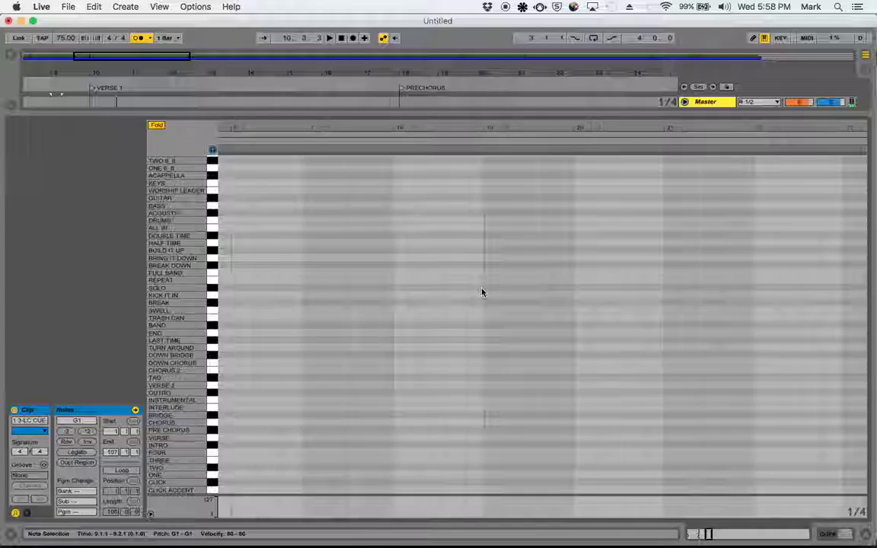
{"action": "left_click", "coordinate": [304, 395]}
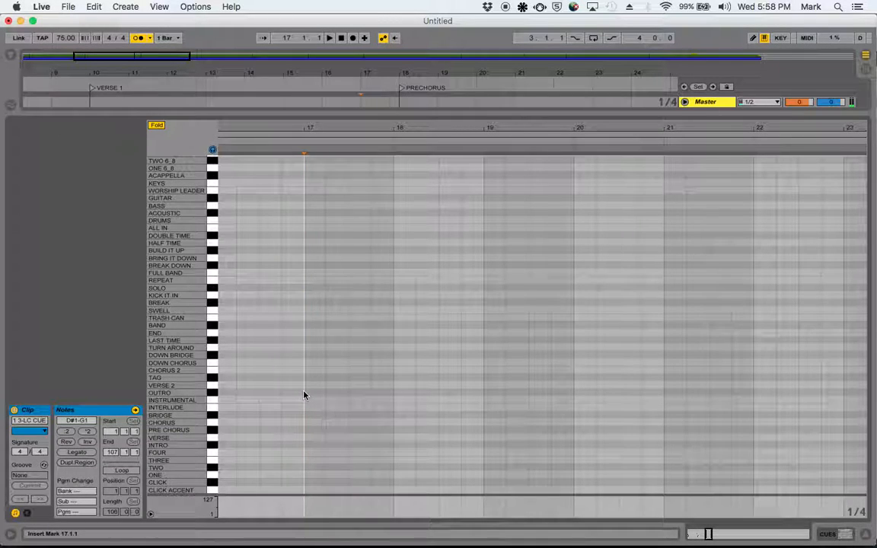
{"action": "key", "text": "super+v"}
{"action": "left_click", "coordinate": [313, 447]}
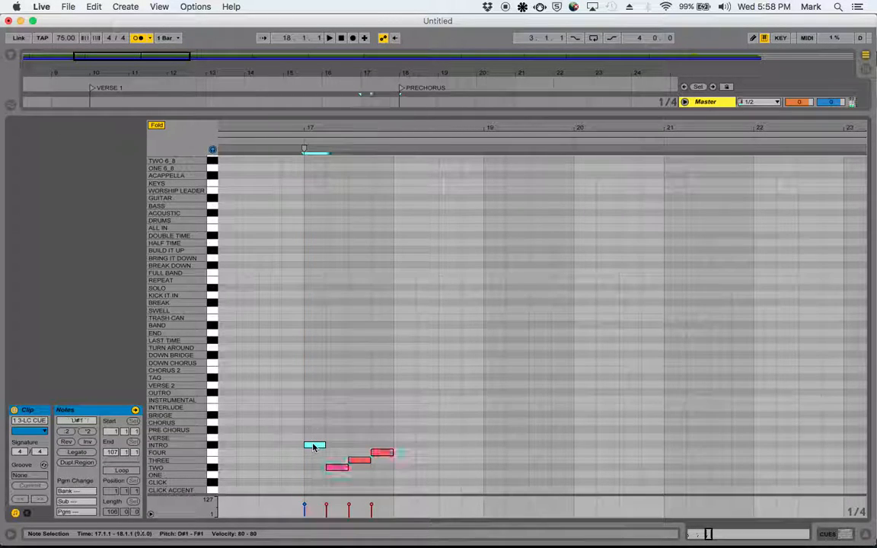
{"action": "key", "text": "Up"}
{"action": "key", "text": "Up"}
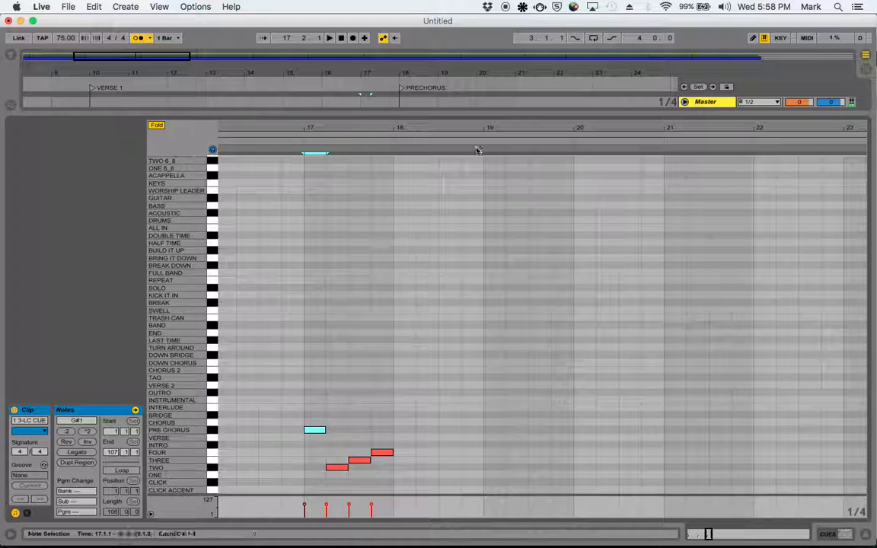
Paste the count-in notes at 25.1.1, one bar before CHORUS 1, and move the INTRO note to the CHORUS lane
{"action": "left_click", "coordinate": [477, 104]}
{"action": "scroll", "coordinate": [476, 105], "scroll_direction": "right", "scroll_amount": 5}
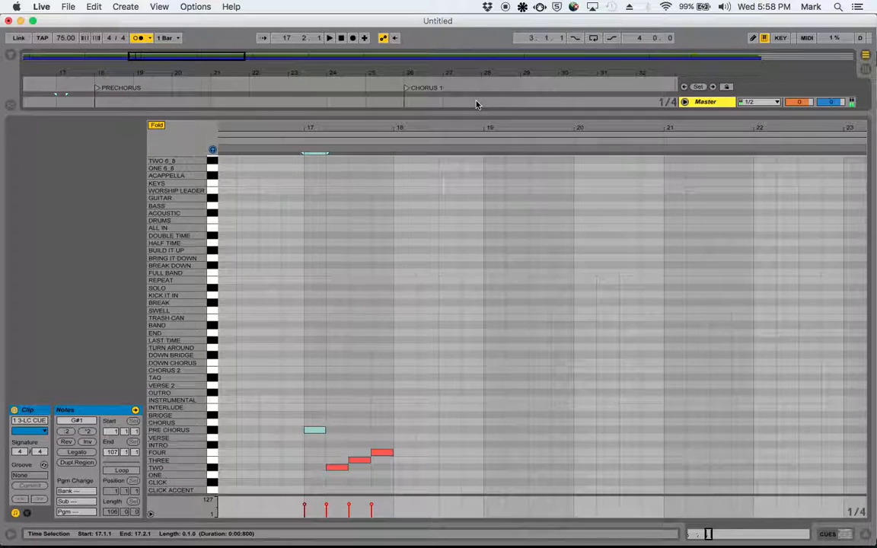
{"action": "scroll", "coordinate": [439, 299], "scroll_direction": "right", "scroll_amount": 5}
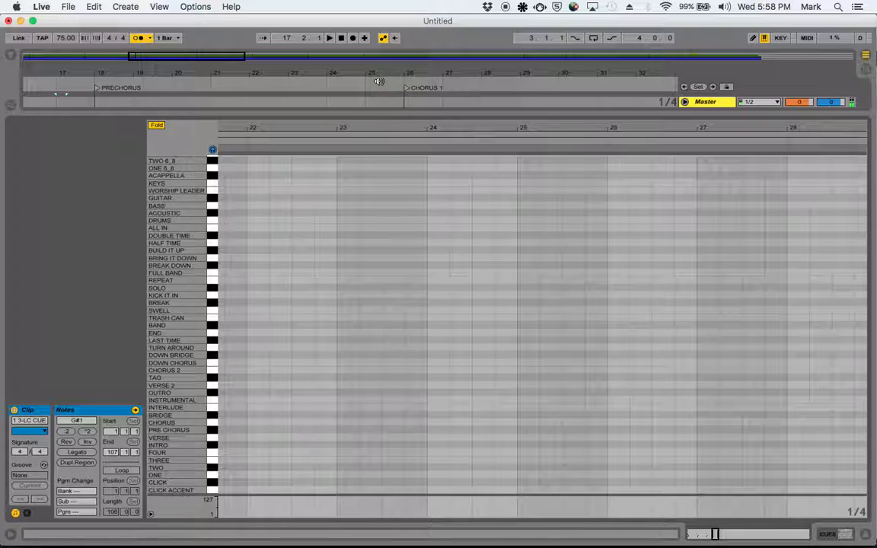
{"action": "left_click", "coordinate": [521, 260]}
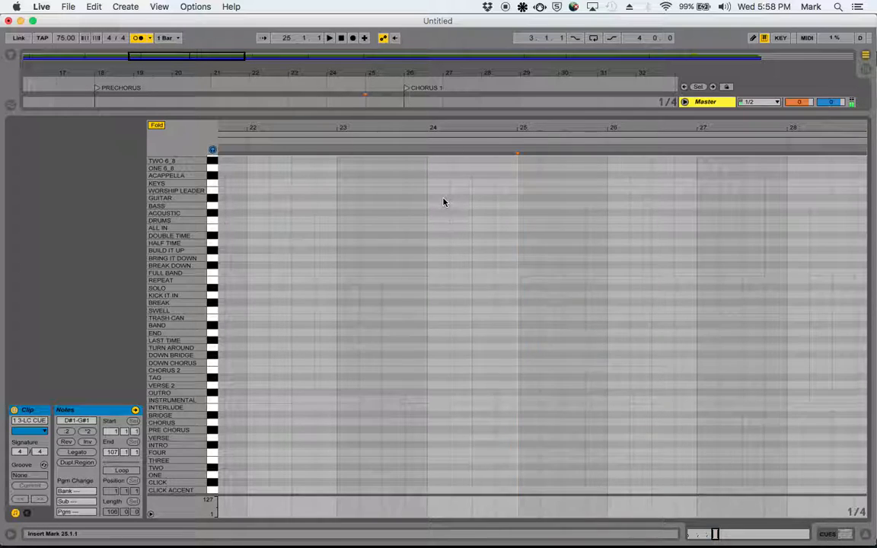
{"action": "key", "text": "super+v"}
{"action": "left_click", "coordinate": [533, 444]}
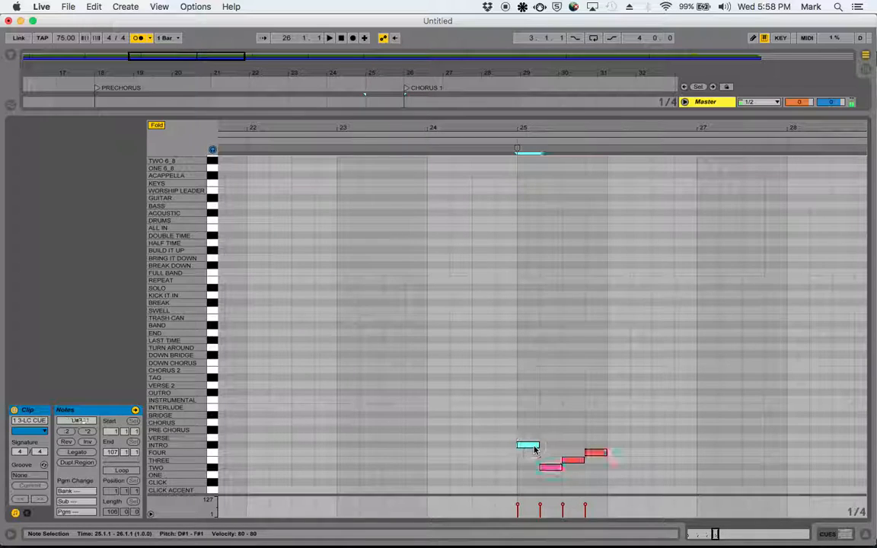
{"action": "key", "text": "Up"}
{"action": "key", "text": "Up"}
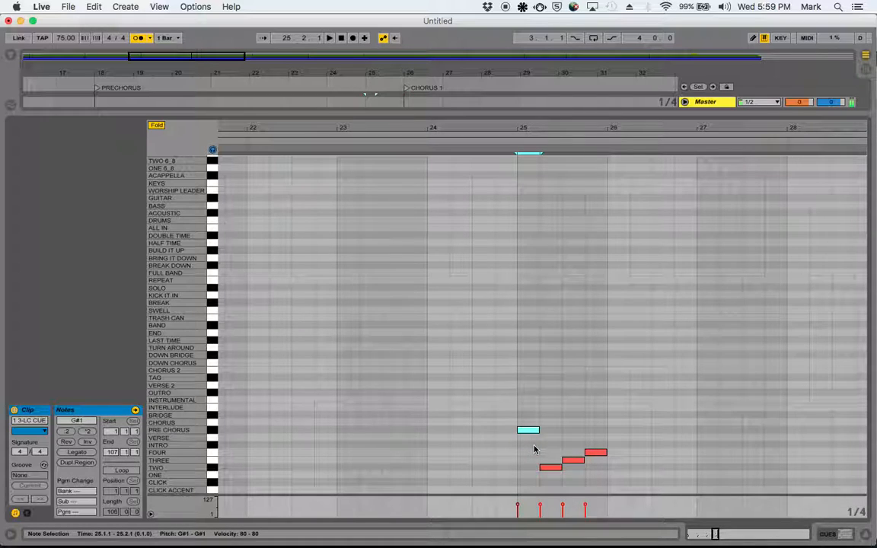
{"action": "key", "text": "Up"}
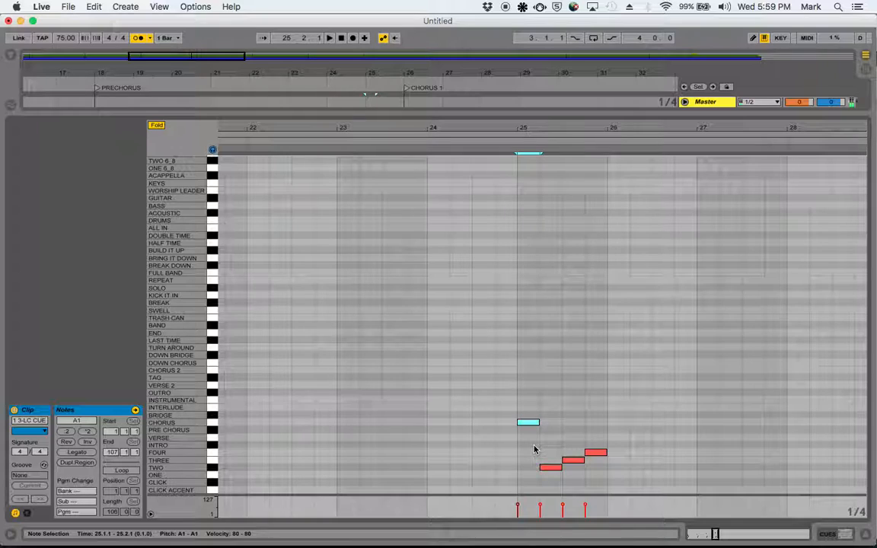